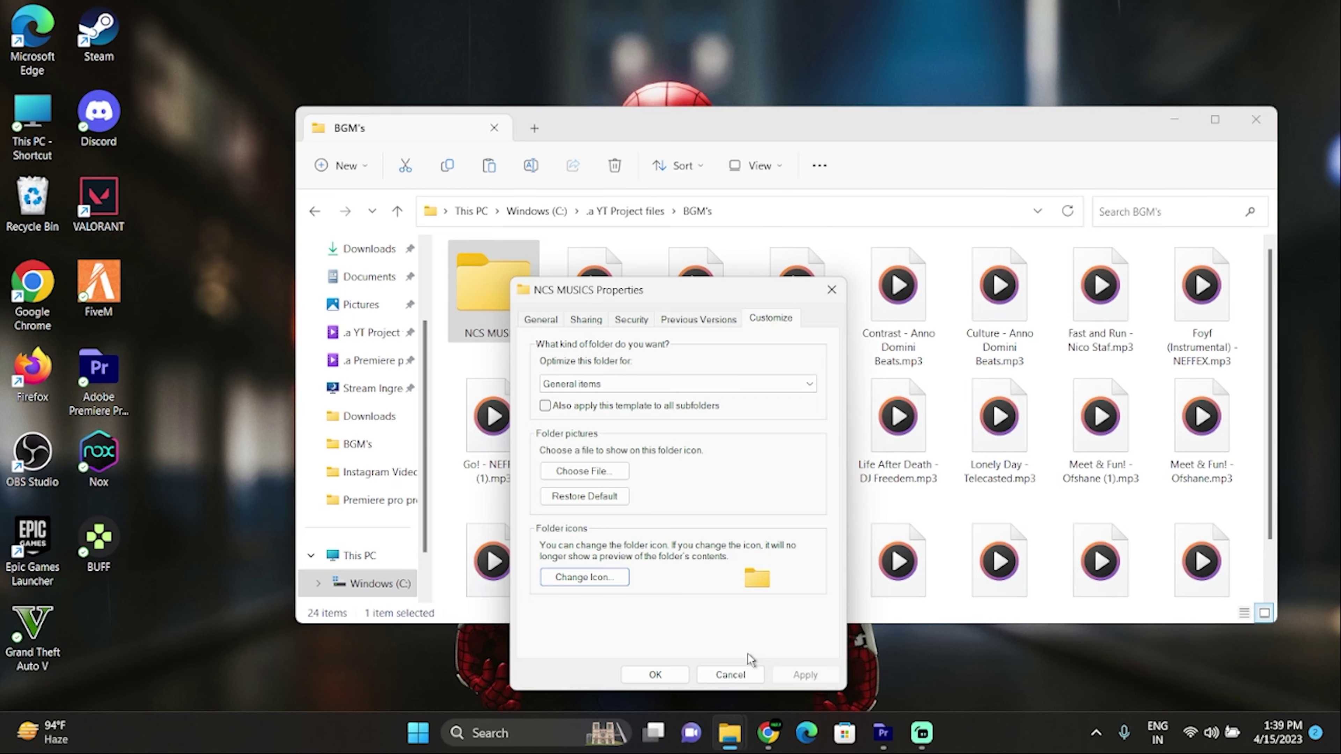
Step: Switch to Chrome and search Google Images for "ncs logo" in a new tab
{"action": "left_click", "coordinate": [768, 732]}
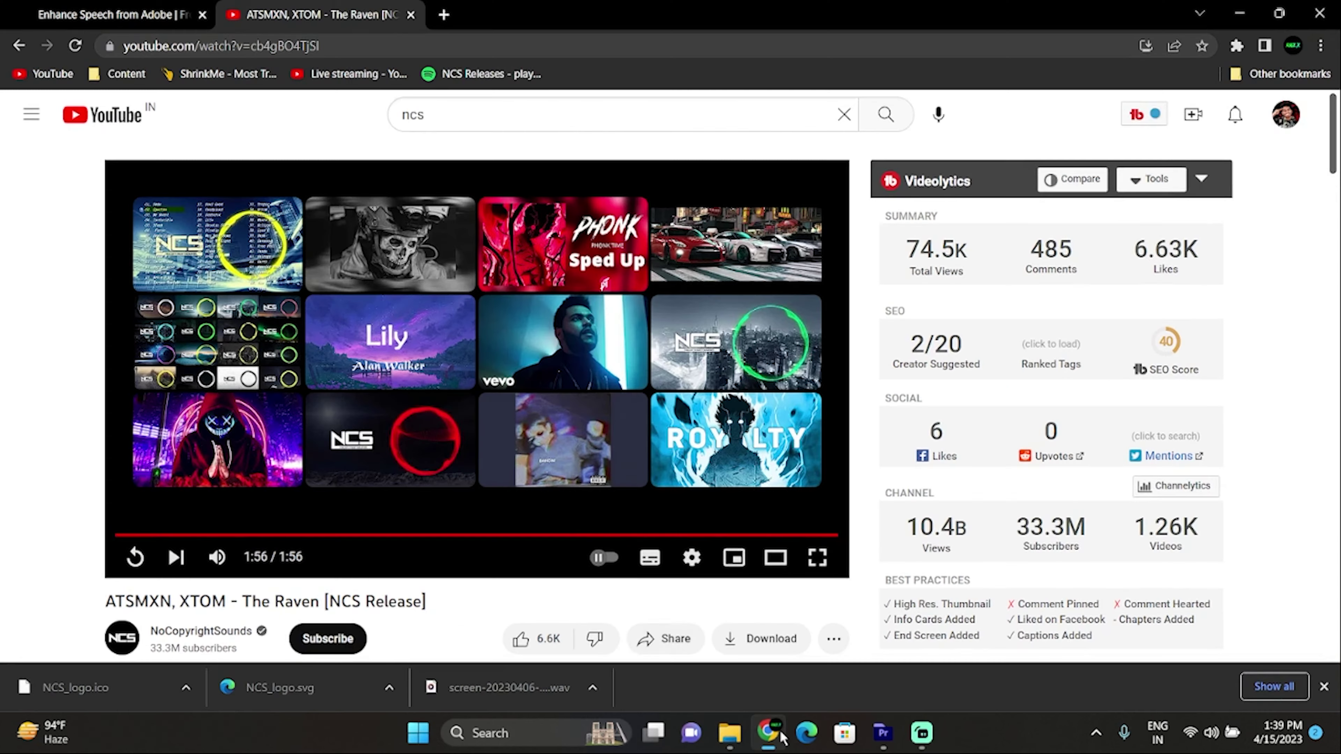
{"action": "left_click", "coordinate": [452, 9]}
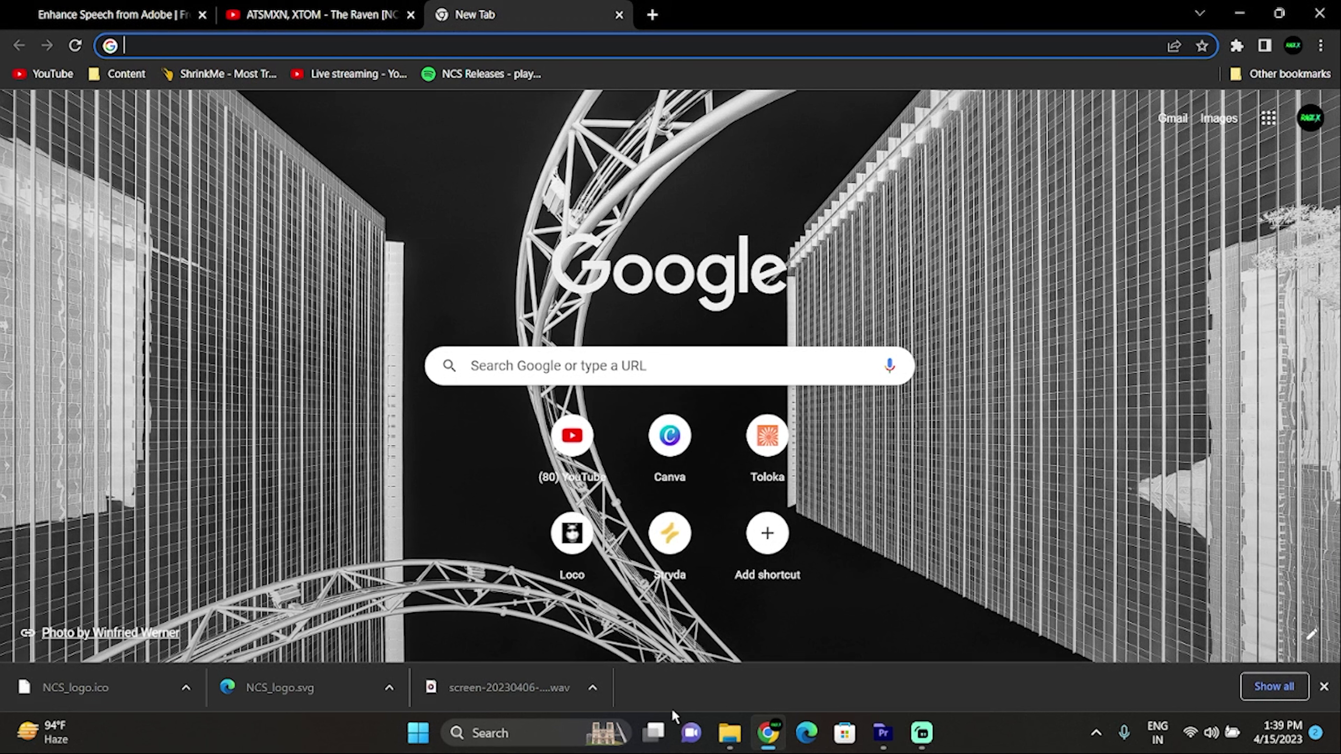
{"action": "mouse_move", "coordinate": [730, 732]}
{"action": "left_click", "coordinate": [725, 638]}
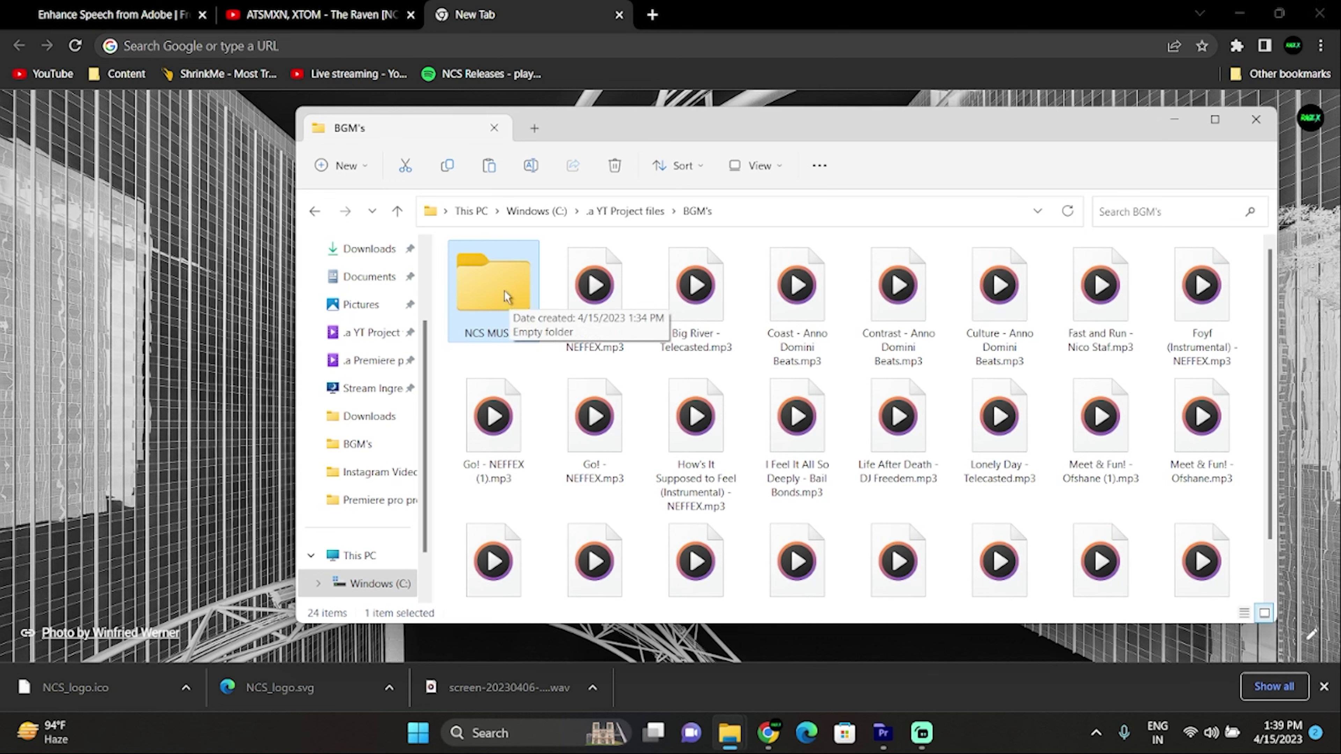
{"action": "left_click", "coordinate": [504, 7]}
{"action": "type", "text": "ncs"}
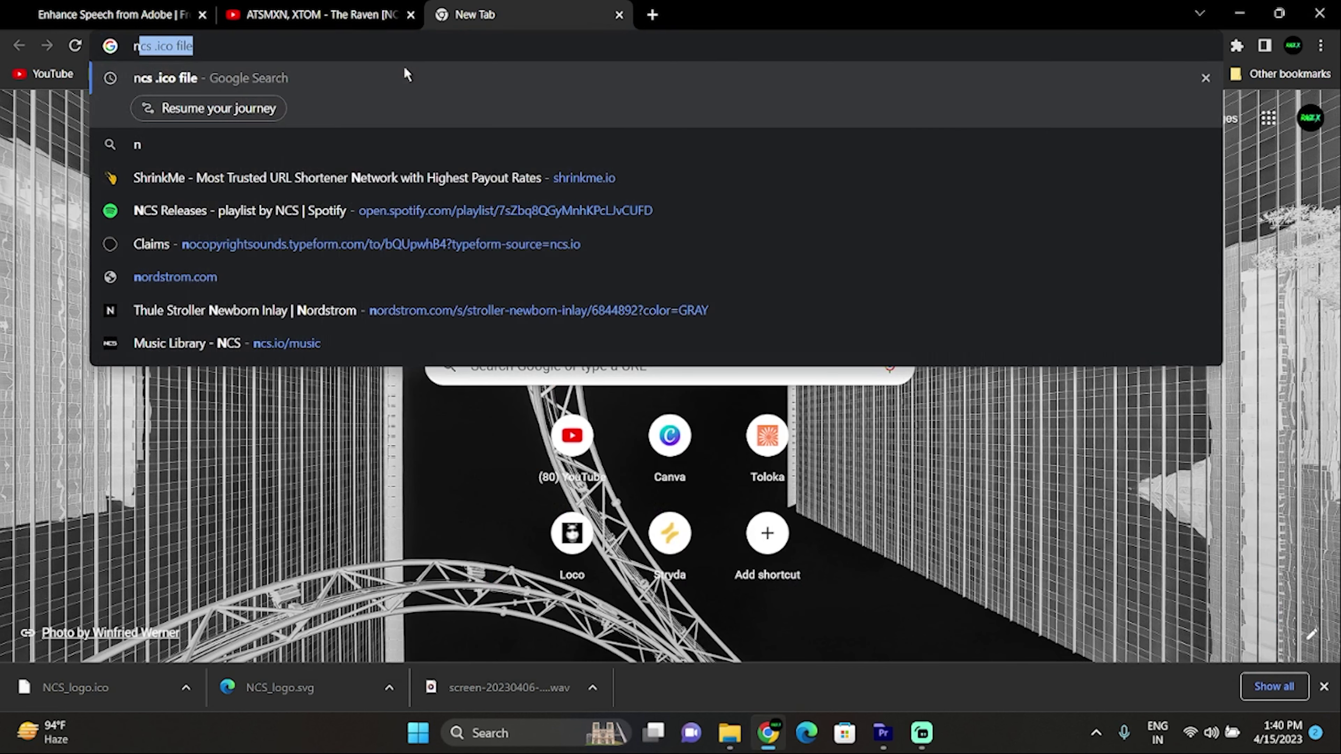
{"action": "type", "text": " logo"}
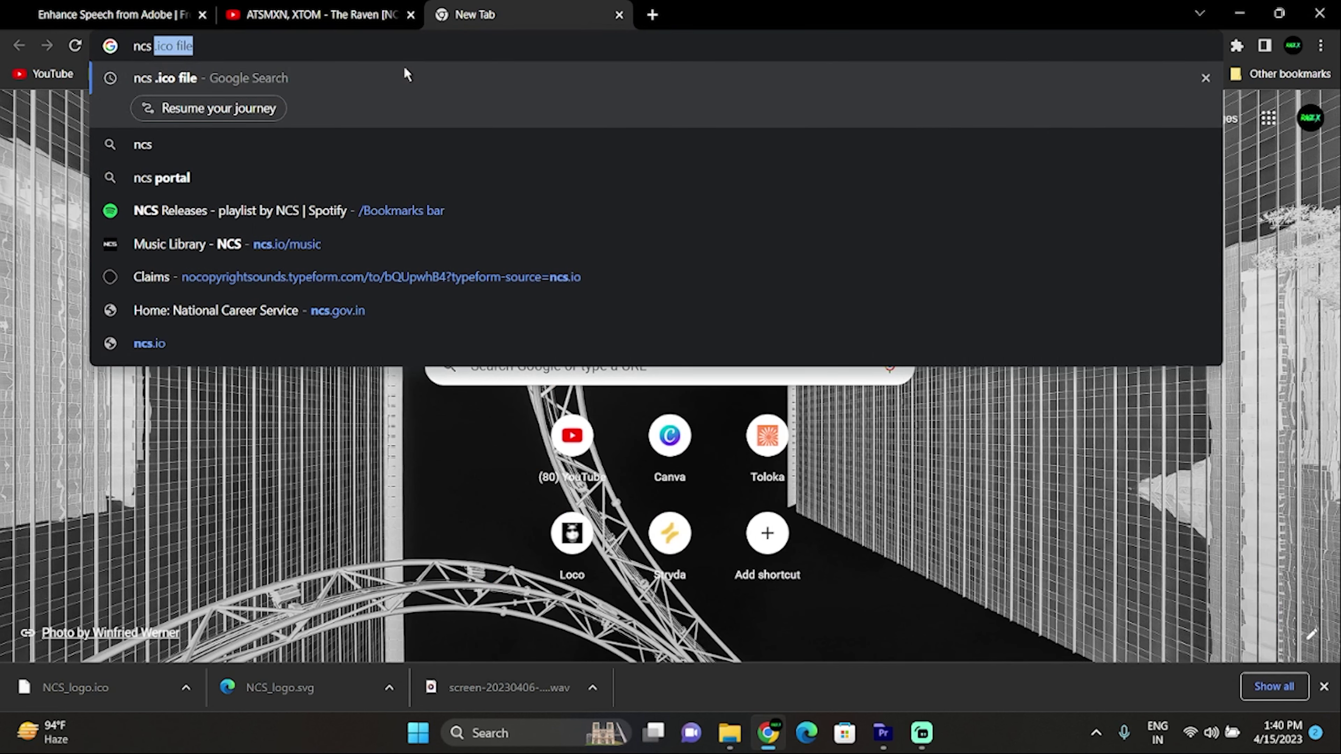
{"action": "key", "text": "Return"}
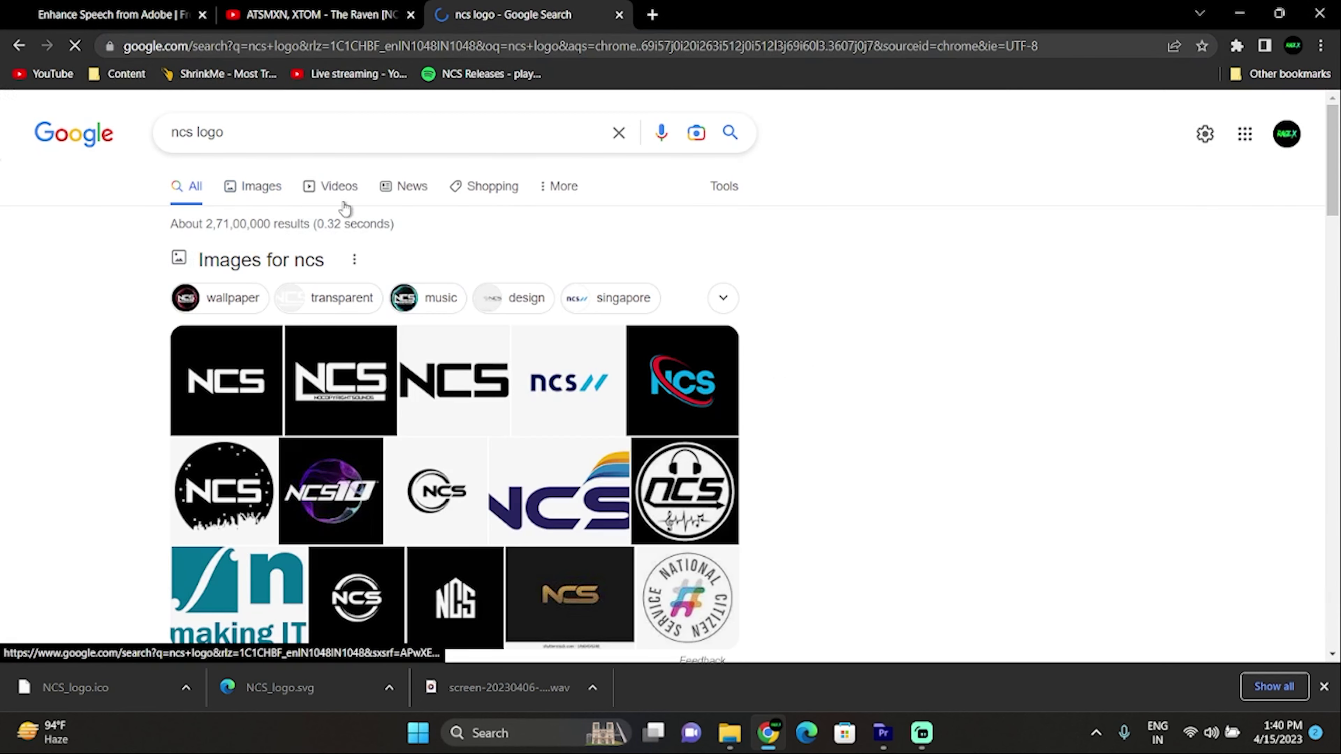
{"action": "left_click", "coordinate": [526, 428]}
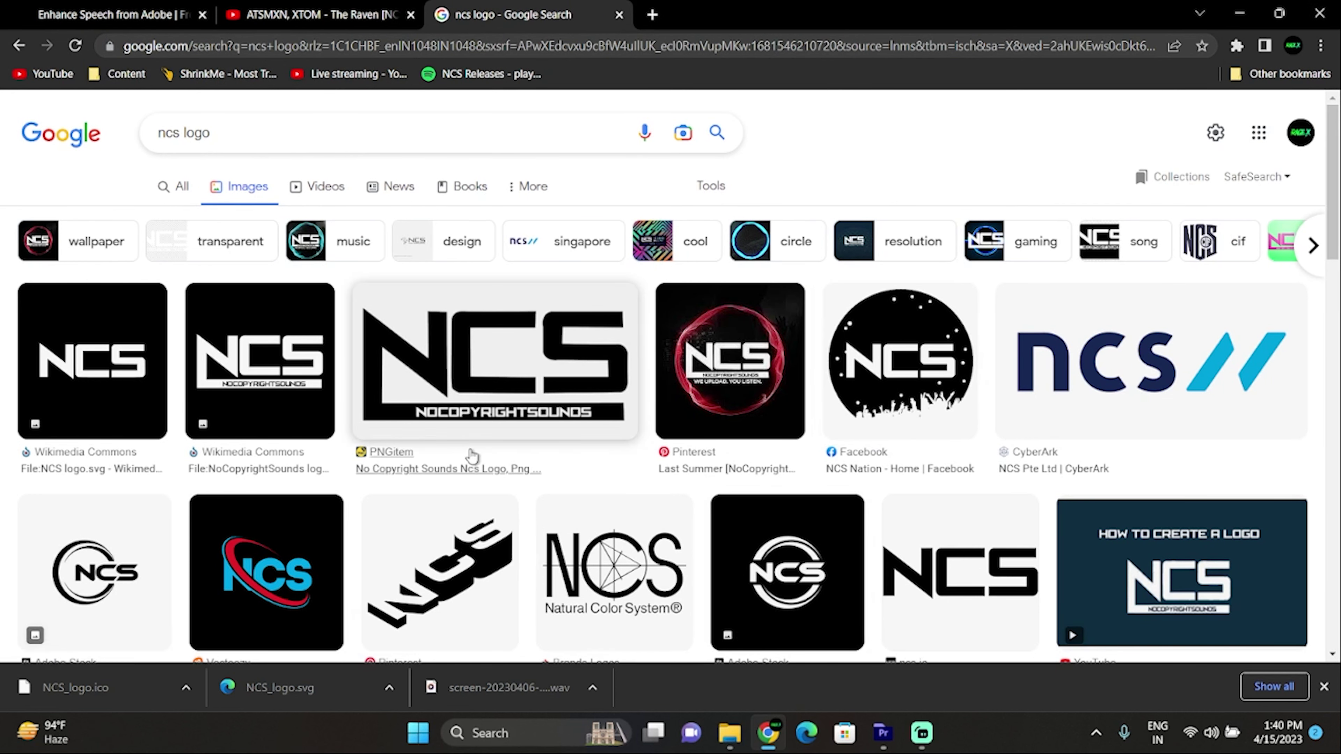
Step: Save the round NCS Nation logo from the Facebook result to Downloads as download (2).png
{"action": "scroll", "coordinate": [686, 464], "scroll_direction": "down", "scroll_amount": 4}
{"action": "scroll", "coordinate": [370, 475], "scroll_direction": "up", "scroll_amount": 4}
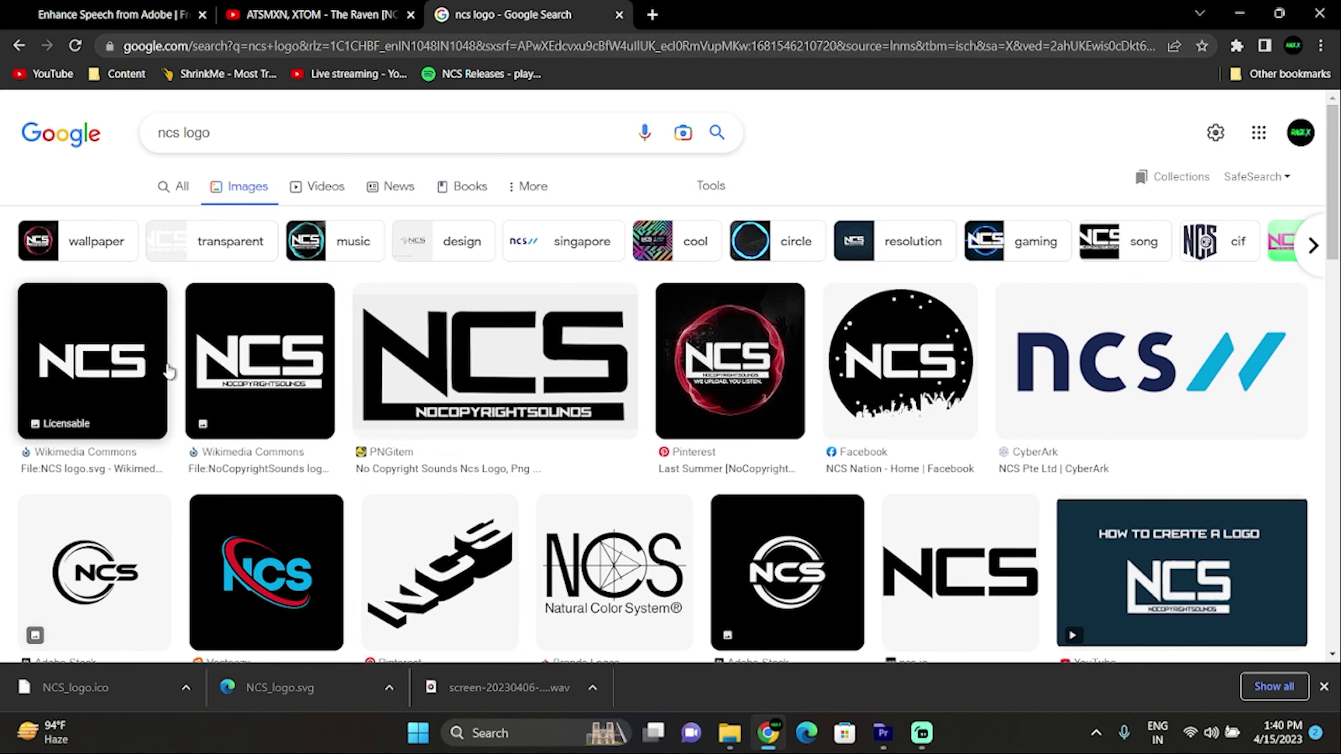
{"action": "left_click", "coordinate": [885, 364]}
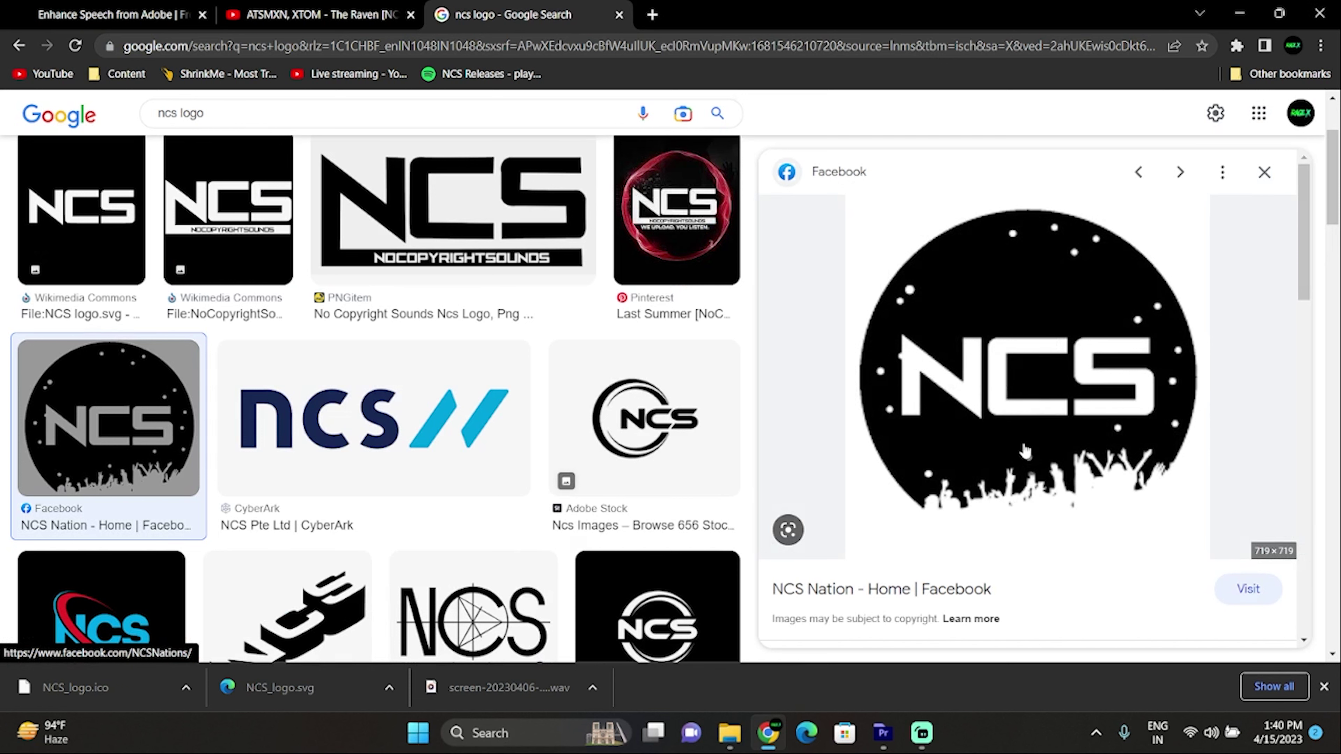
{"action": "right_click", "coordinate": [996, 423]}
{"action": "left_click", "coordinate": [1056, 302]}
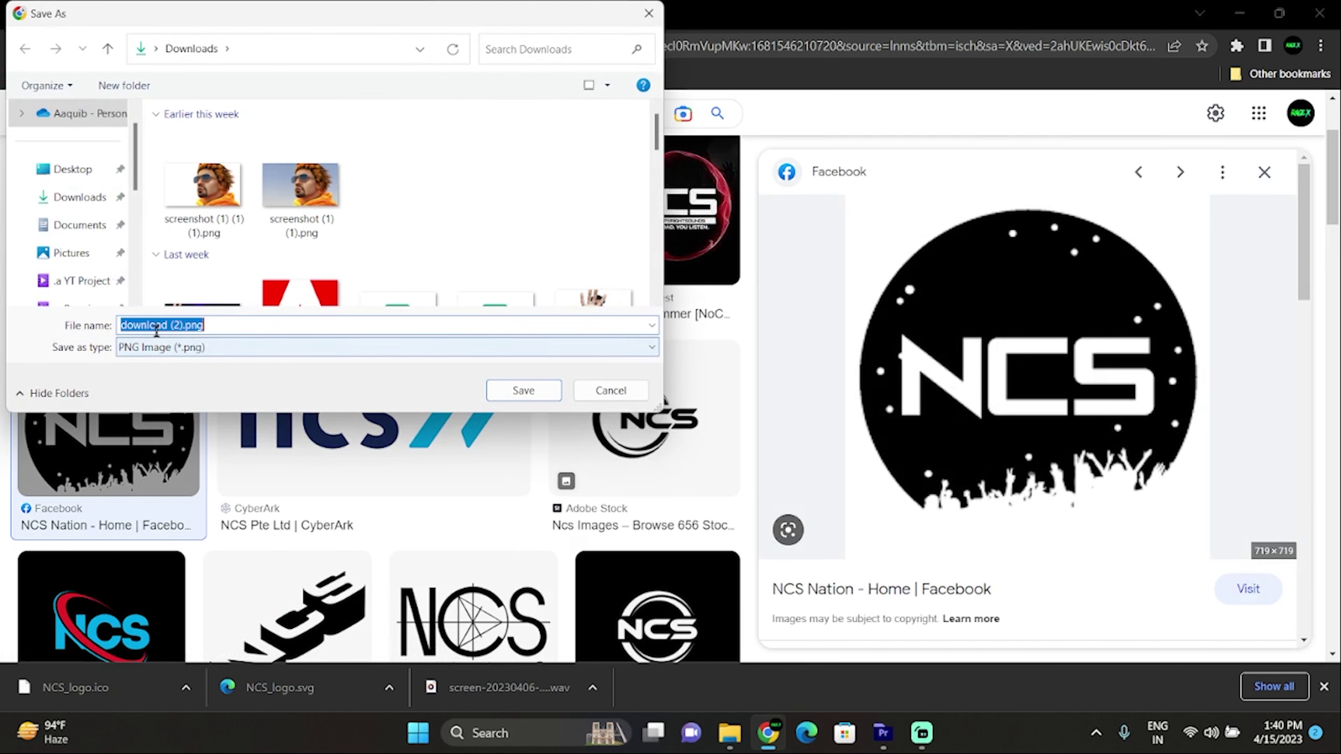
{"action": "left_click", "coordinate": [79, 197]}
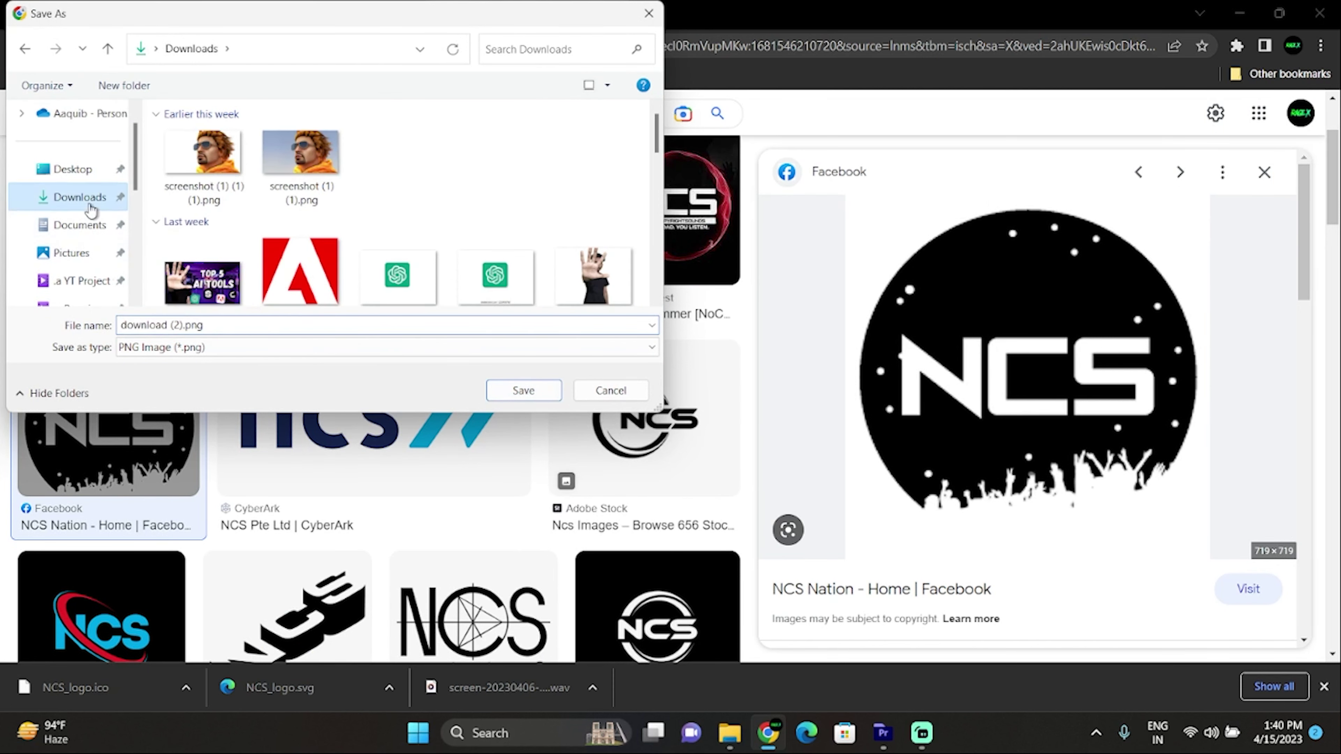
{"action": "left_click", "coordinate": [523, 390]}
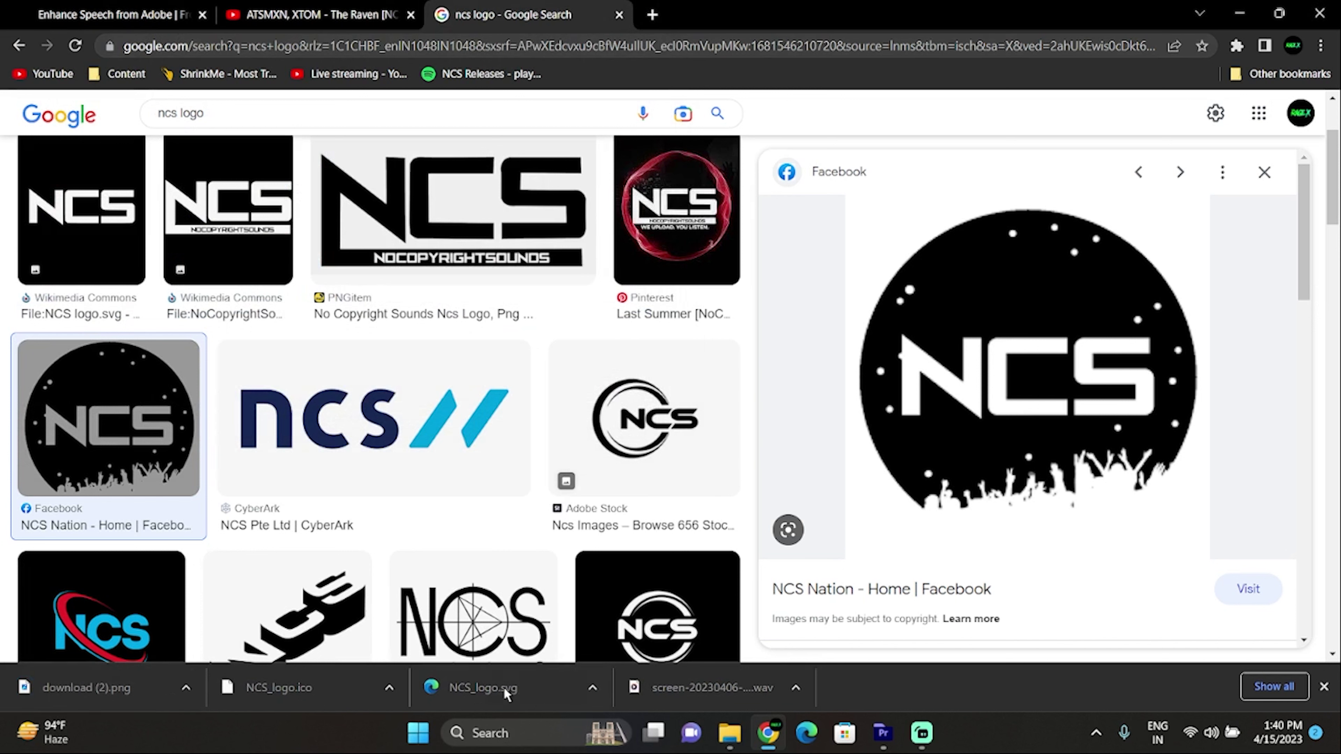
Step: Search Google for "svg to ico" and open the CloudConvert SVG to ICO converter
{"action": "left_click", "coordinate": [634, 47]}
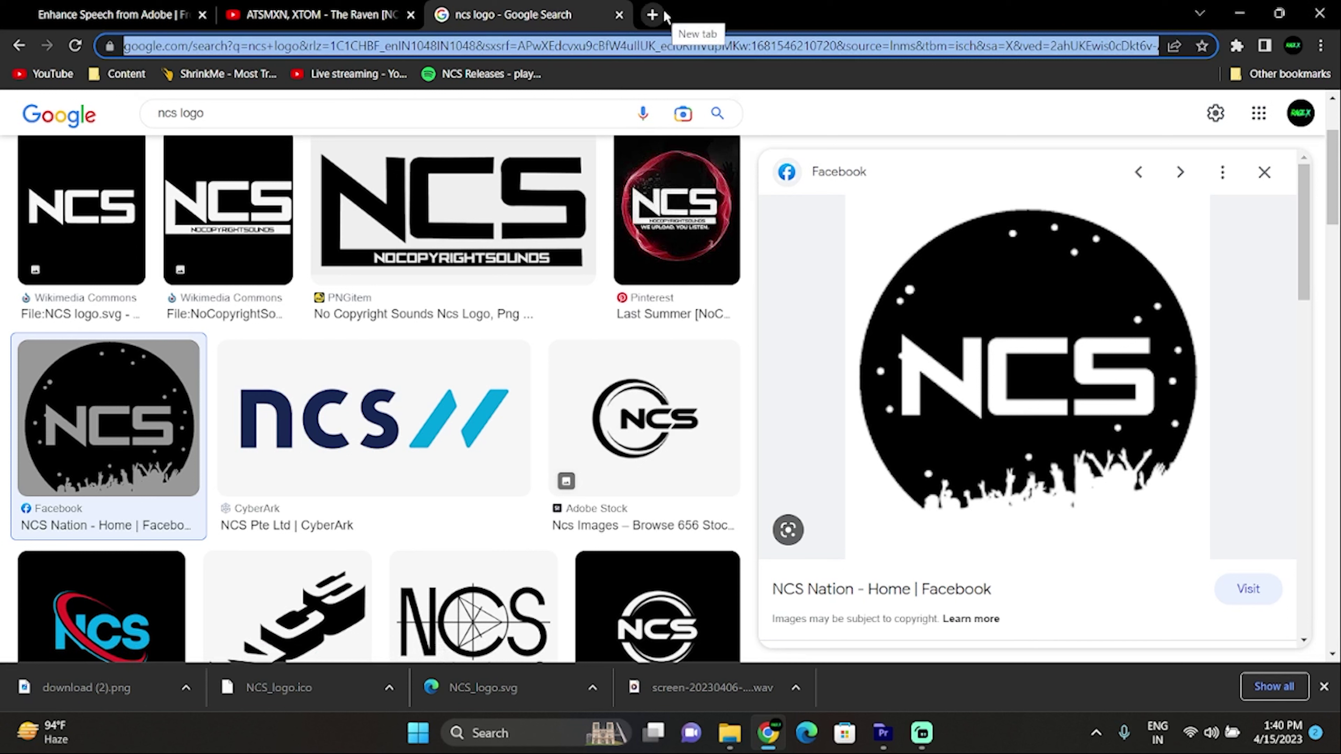
{"action": "type", "text": "svg"}
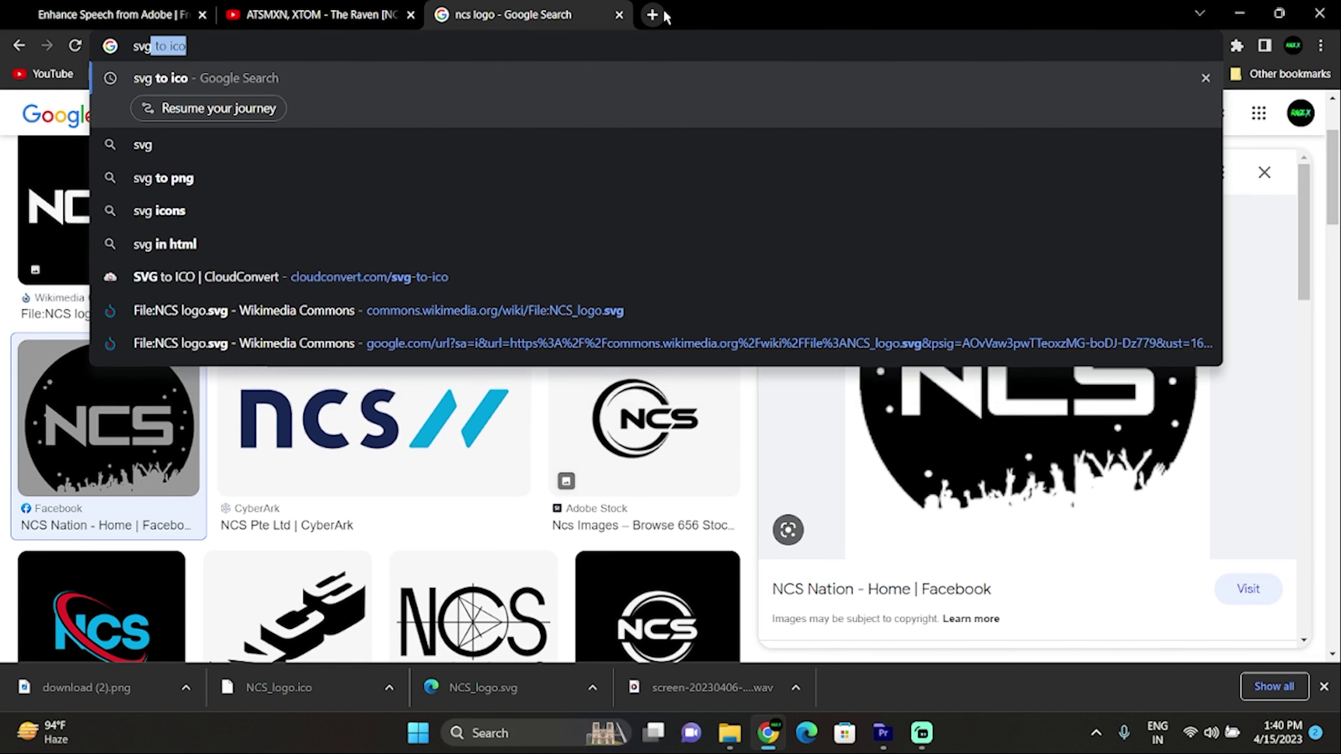
{"action": "type", "text": " to ico"}
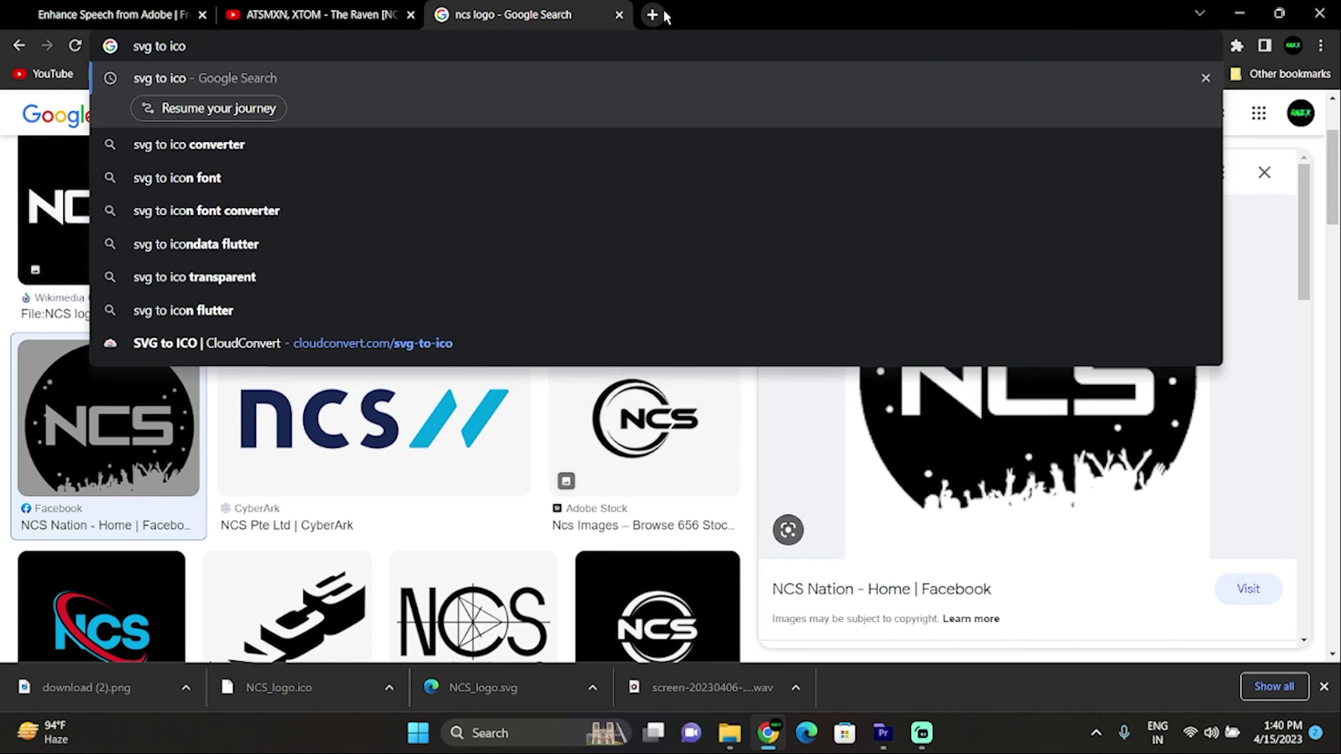
{"action": "key", "text": "Return"}
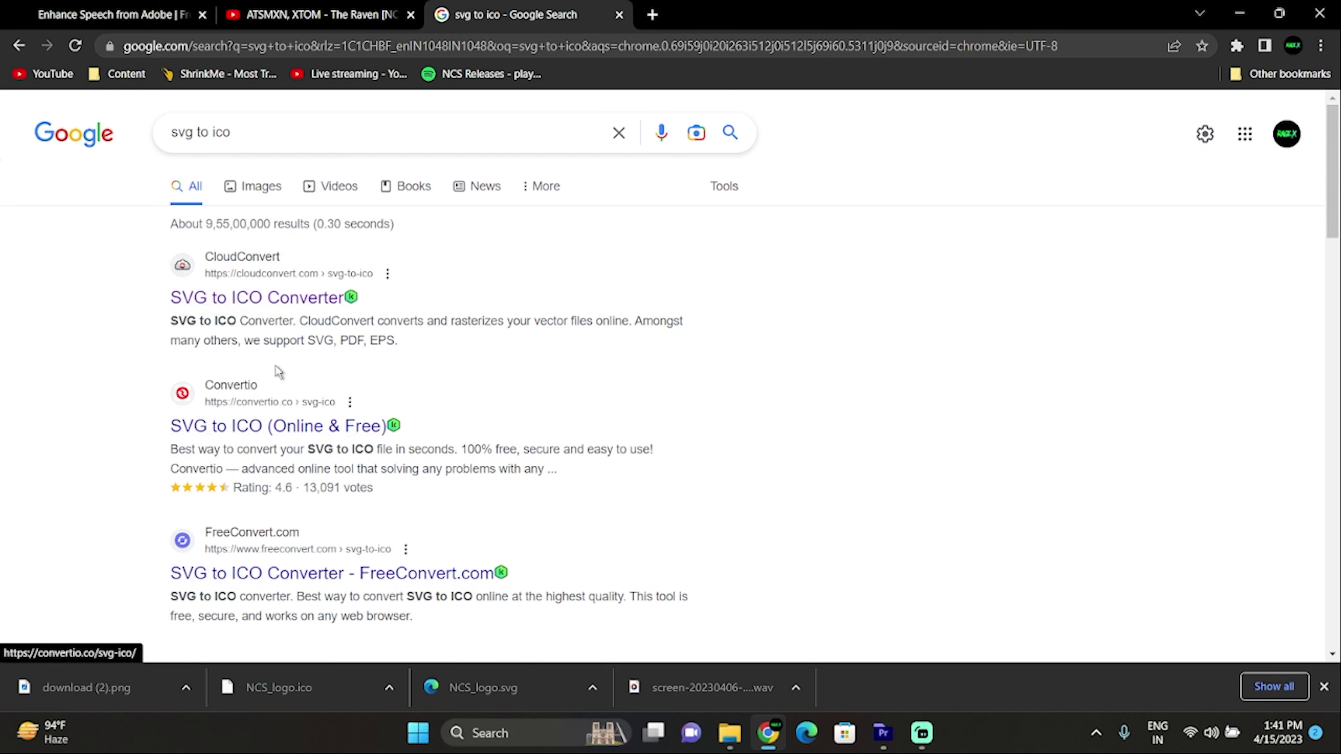
{"action": "left_click", "coordinate": [316, 299]}
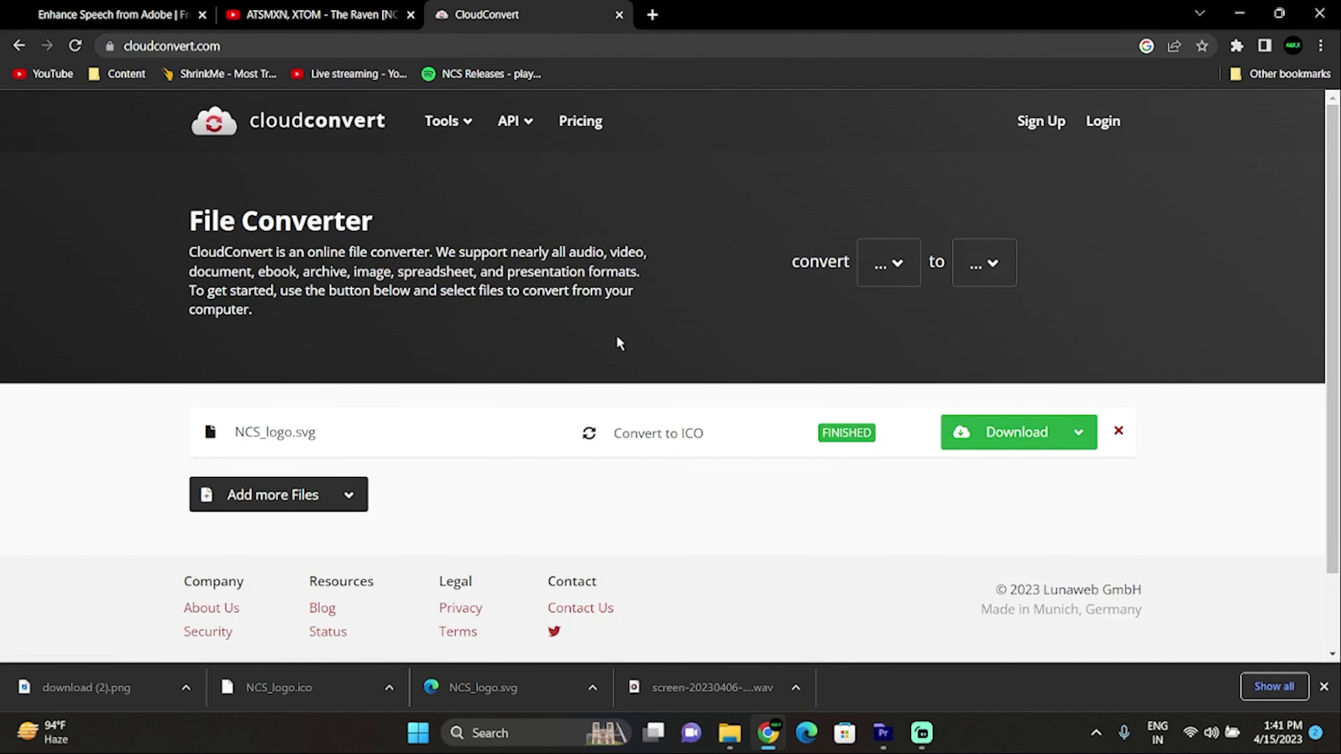
Step: Remove the finished conversion from the list and load NCS_logo.svg from Downloads
{"action": "left_click", "coordinate": [1118, 432]}
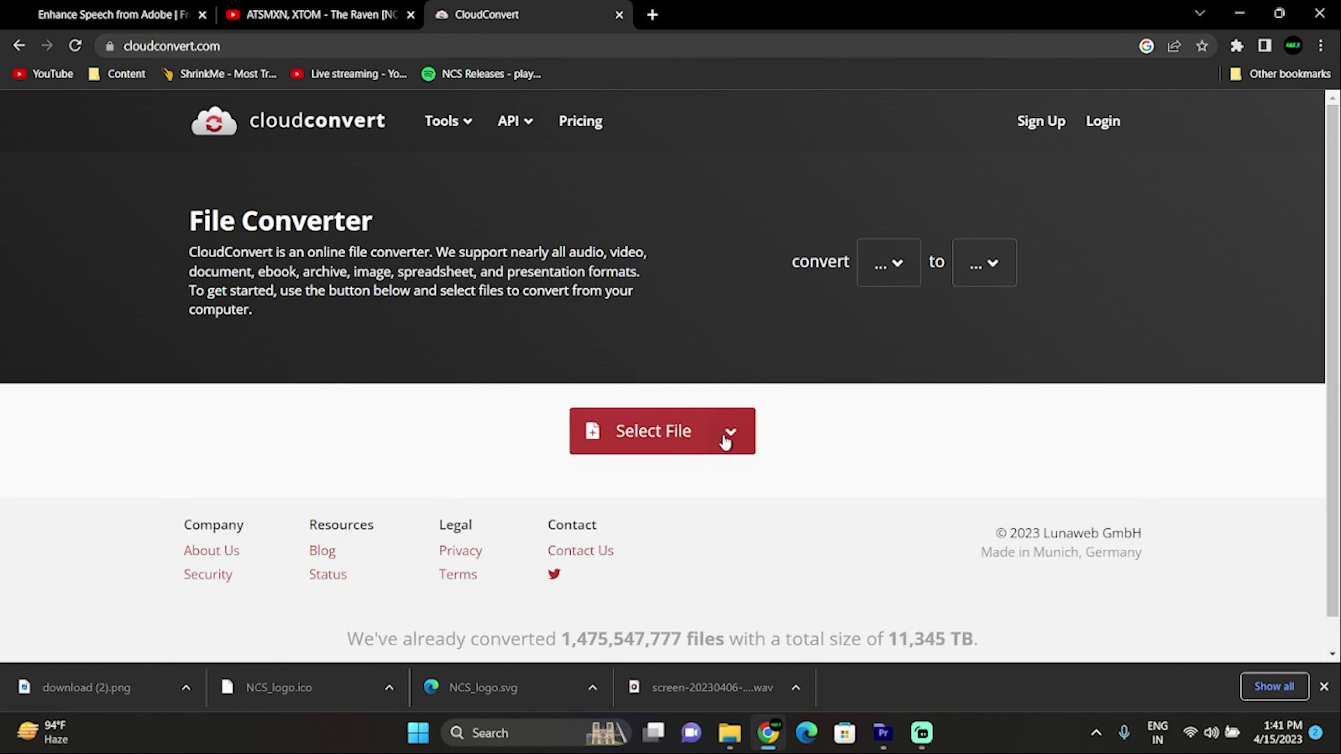
{"action": "left_click", "coordinate": [650, 431]}
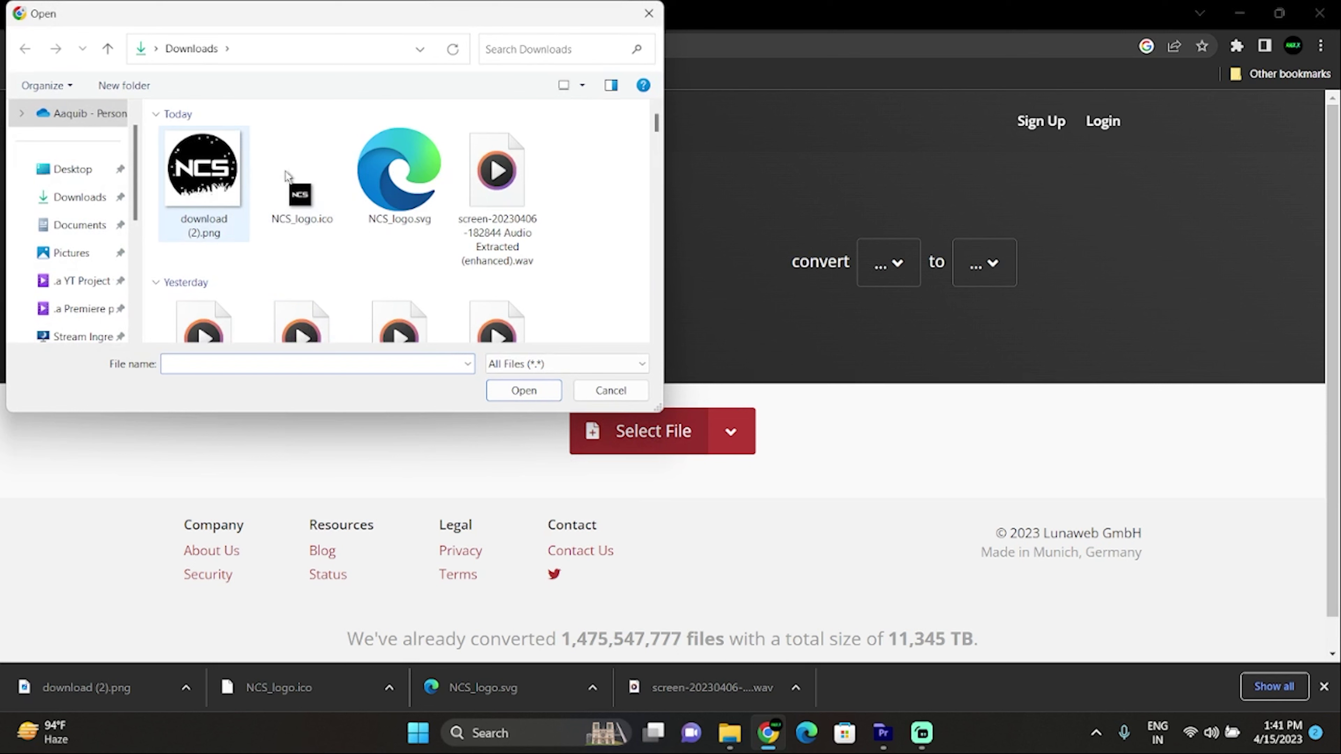
{"action": "left_click", "coordinate": [417, 193]}
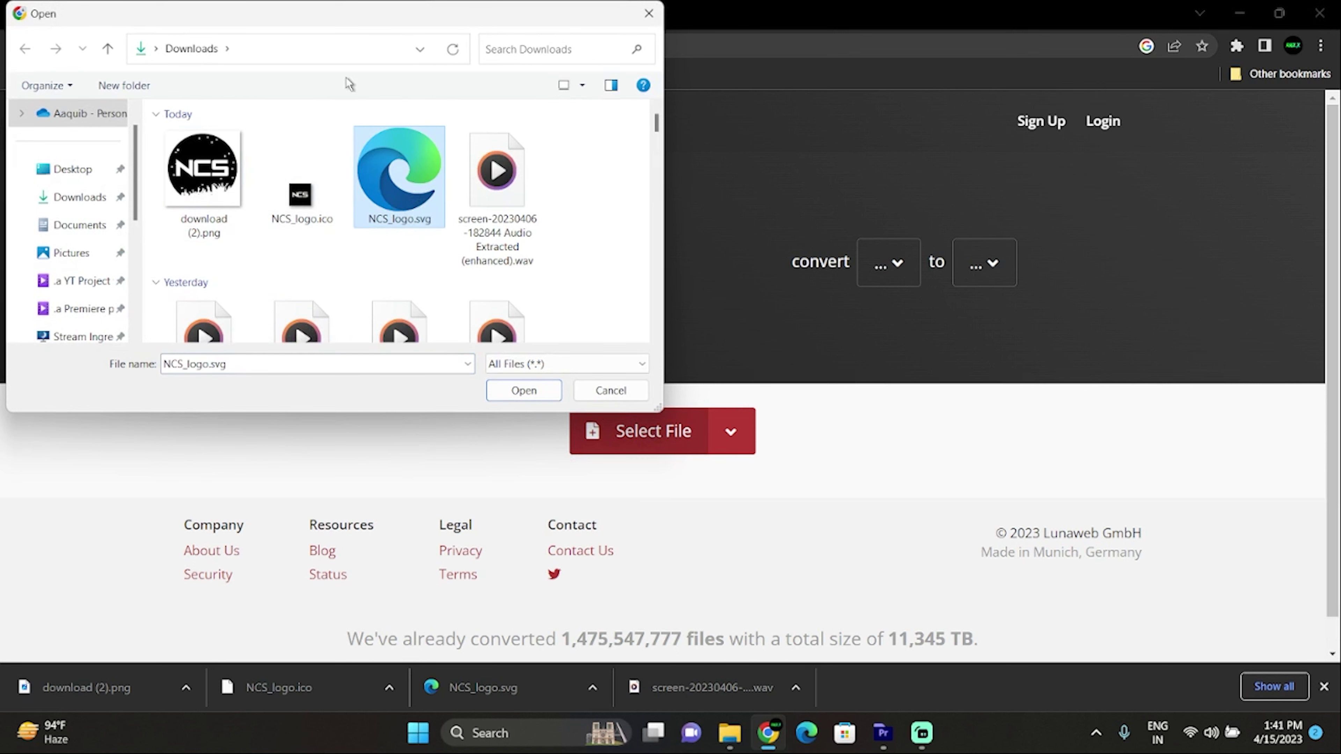
{"action": "left_click", "coordinate": [519, 392]}
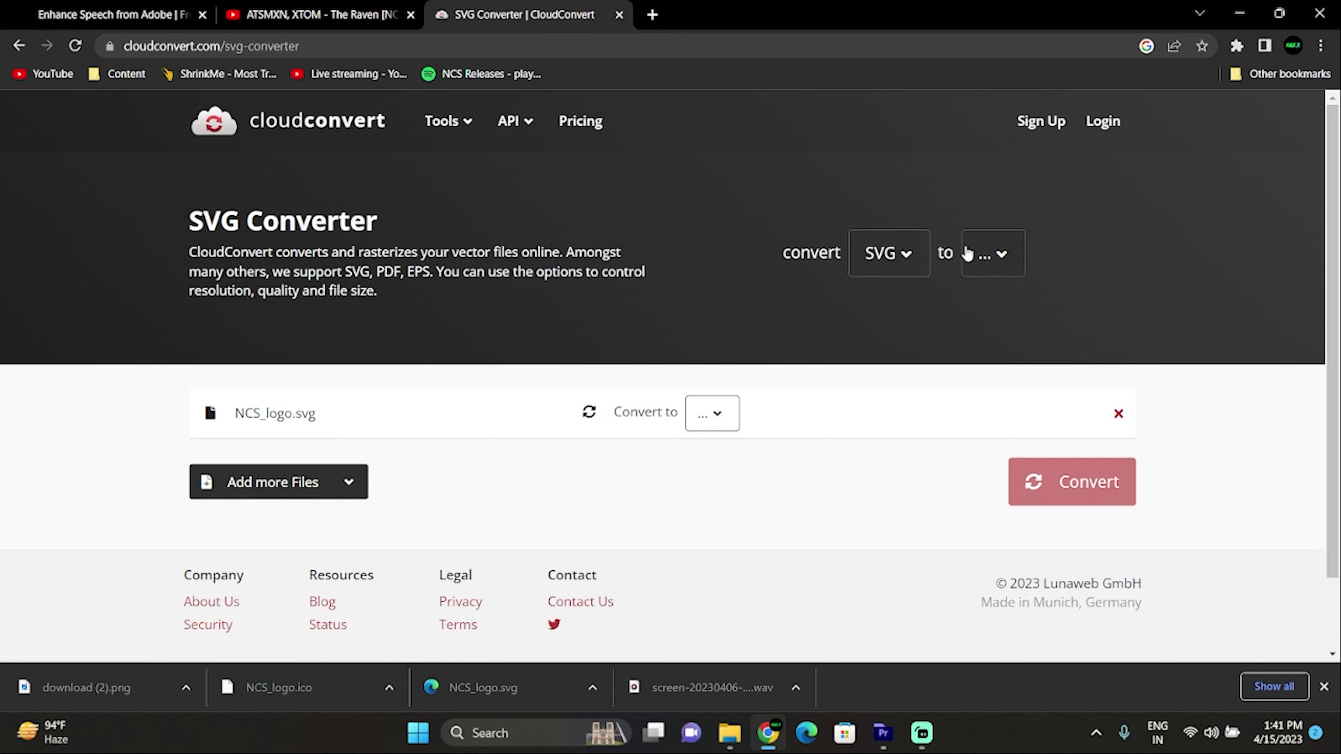
Step: Set the output format of NCS_logo.svg to ICO and convert the file
{"action": "left_click", "coordinate": [989, 256]}
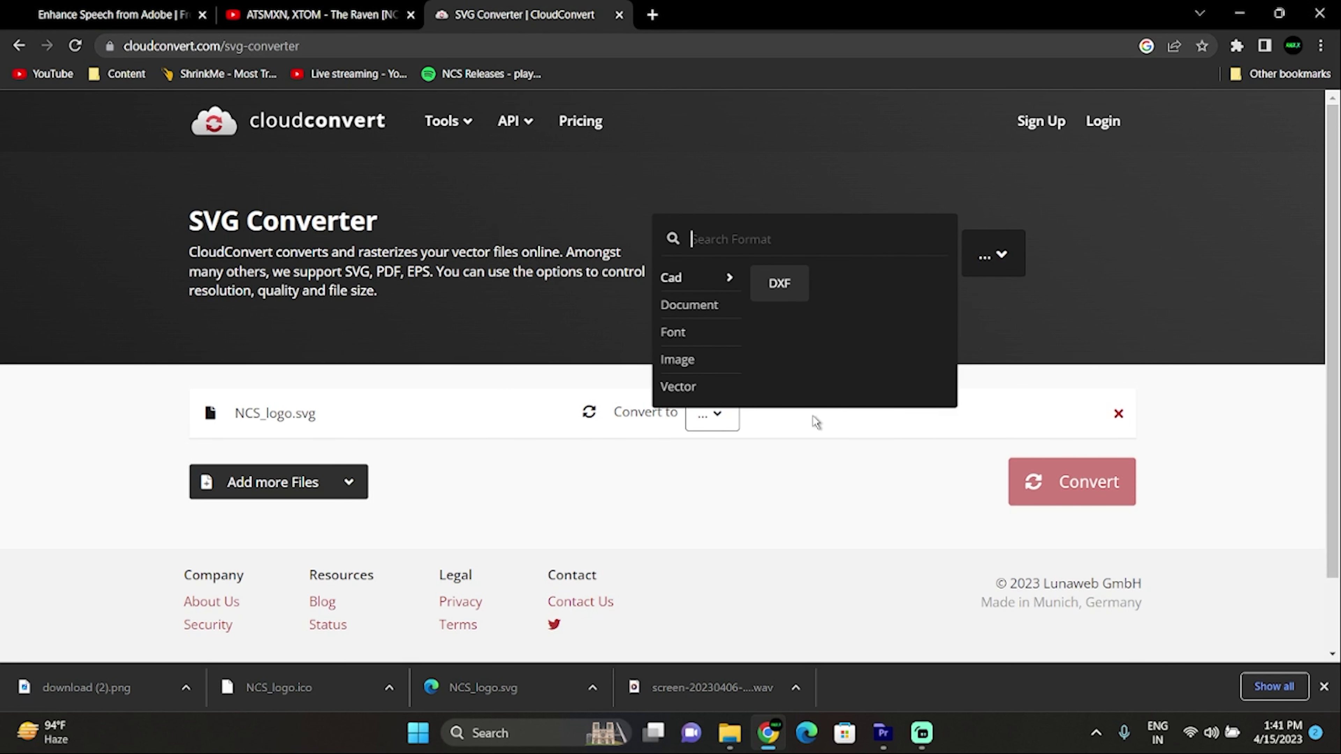
{"action": "type", "text": "ico"}
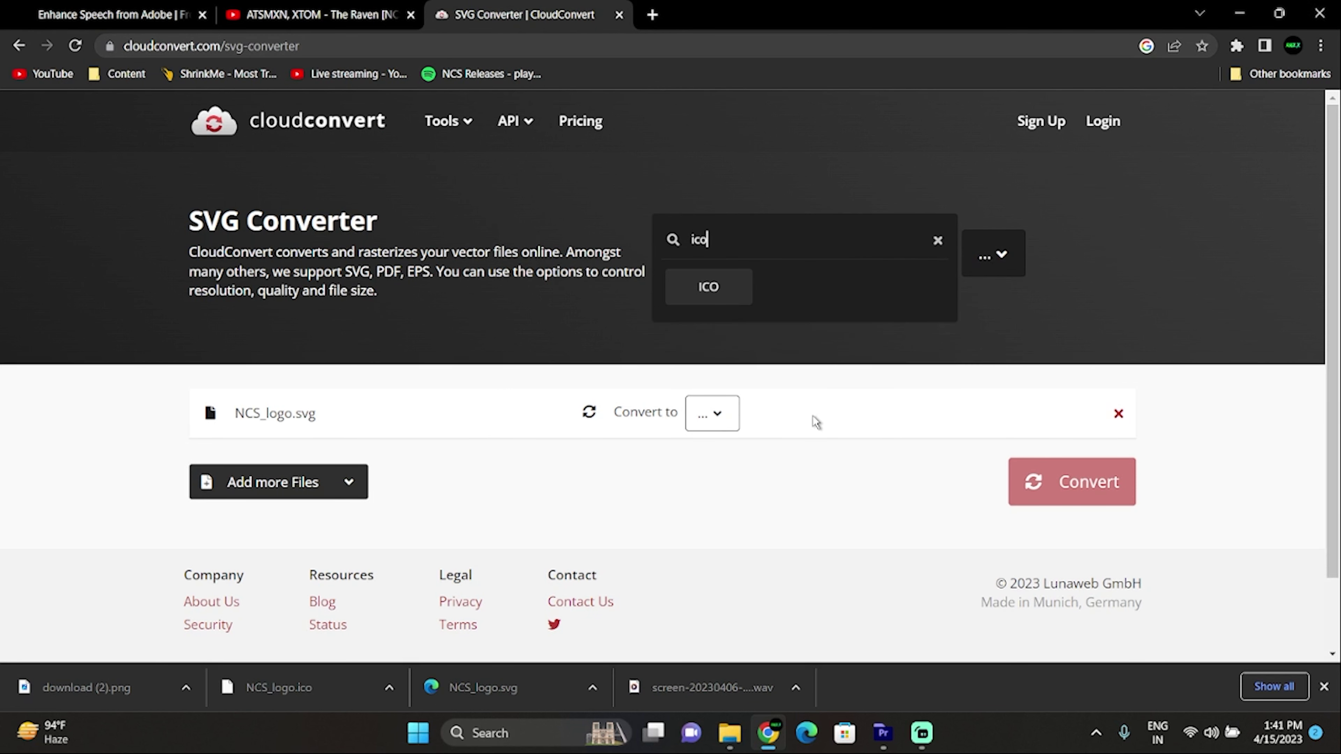
{"action": "left_click", "coordinate": [708, 287]}
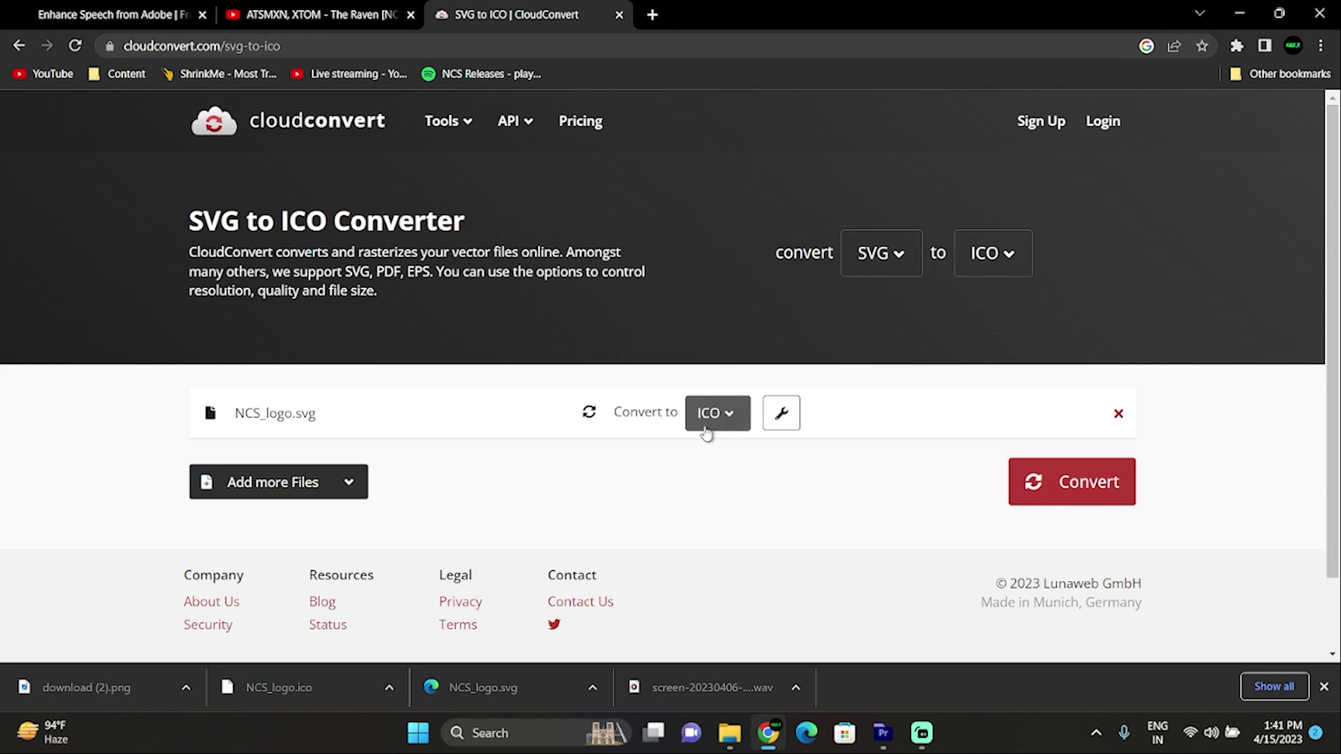
{"action": "left_click", "coordinate": [1078, 482]}
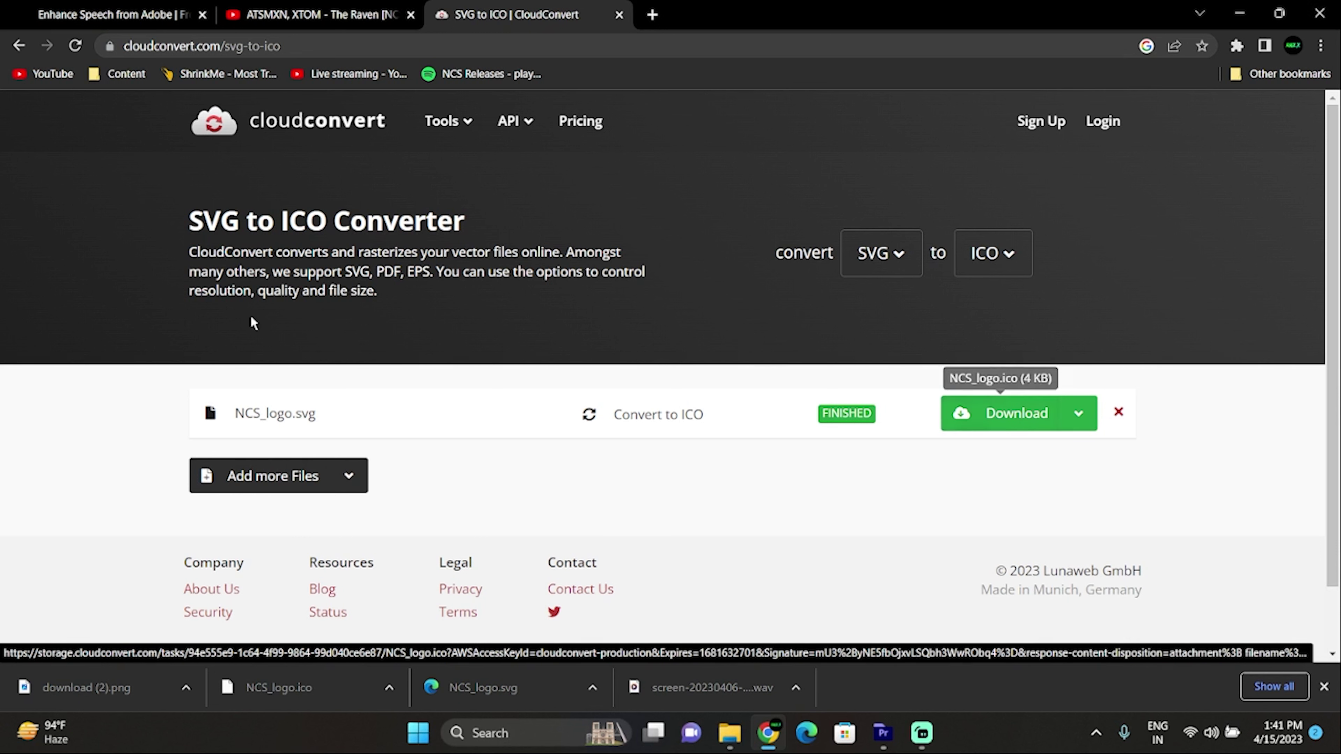
Step: Remove the finished NCS_logo.svg conversion and load download (2).png from Downloads instead
{"action": "left_click", "coordinate": [266, 486]}
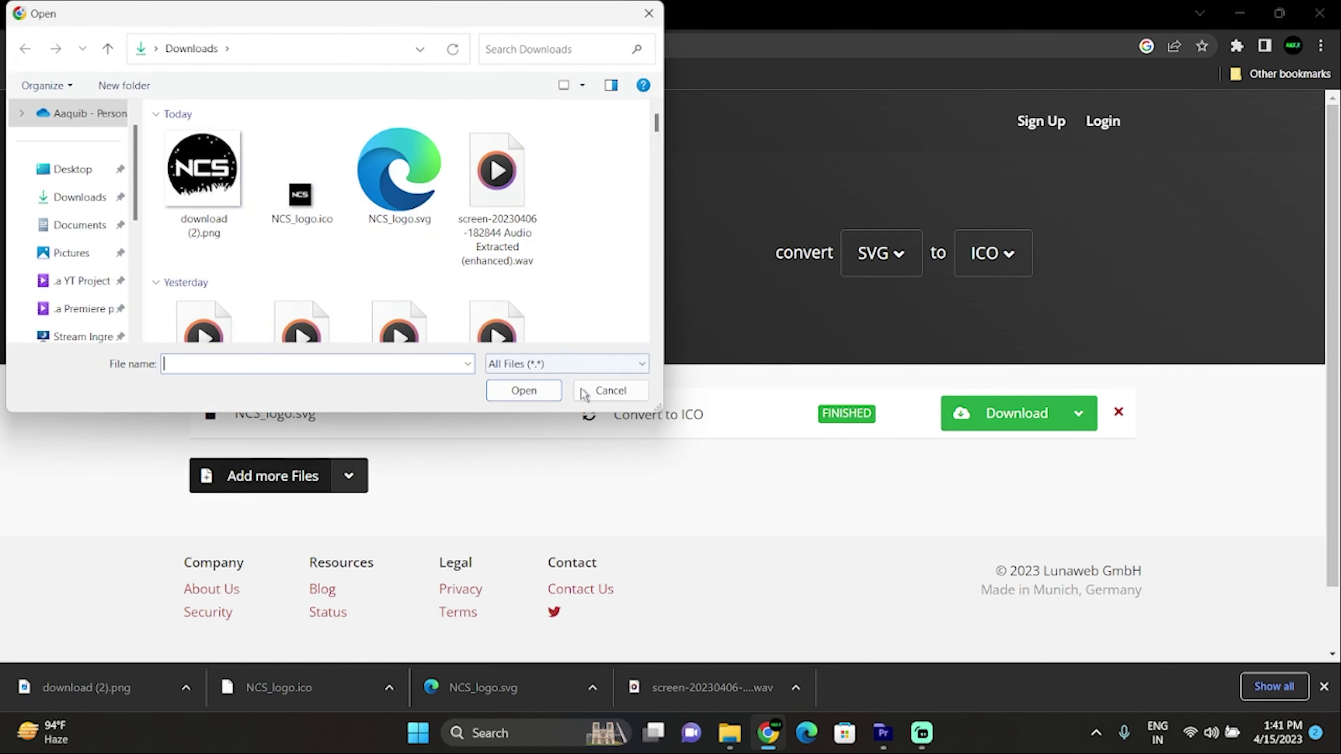
{"action": "left_click", "coordinate": [591, 391]}
{"action": "left_click", "coordinate": [77, 46]}
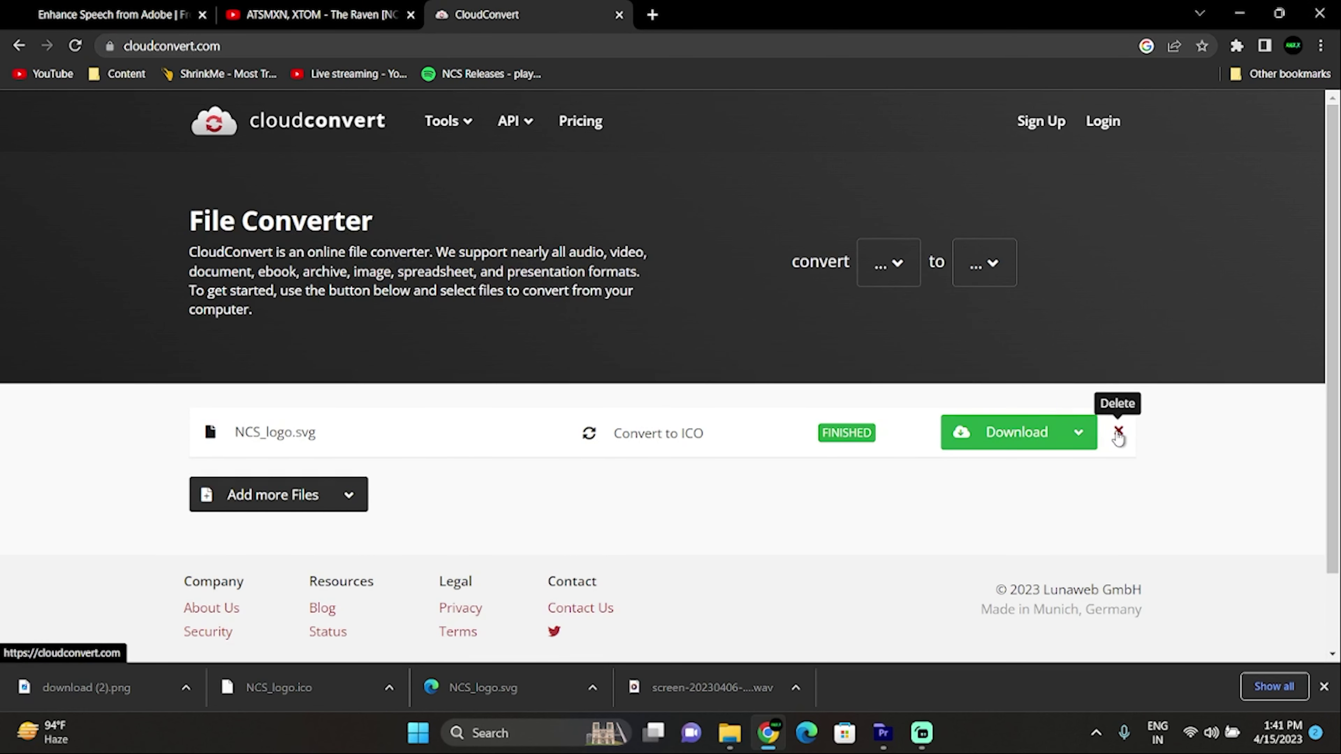
{"action": "left_click", "coordinate": [1115, 430]}
{"action": "left_click", "coordinate": [665, 446]}
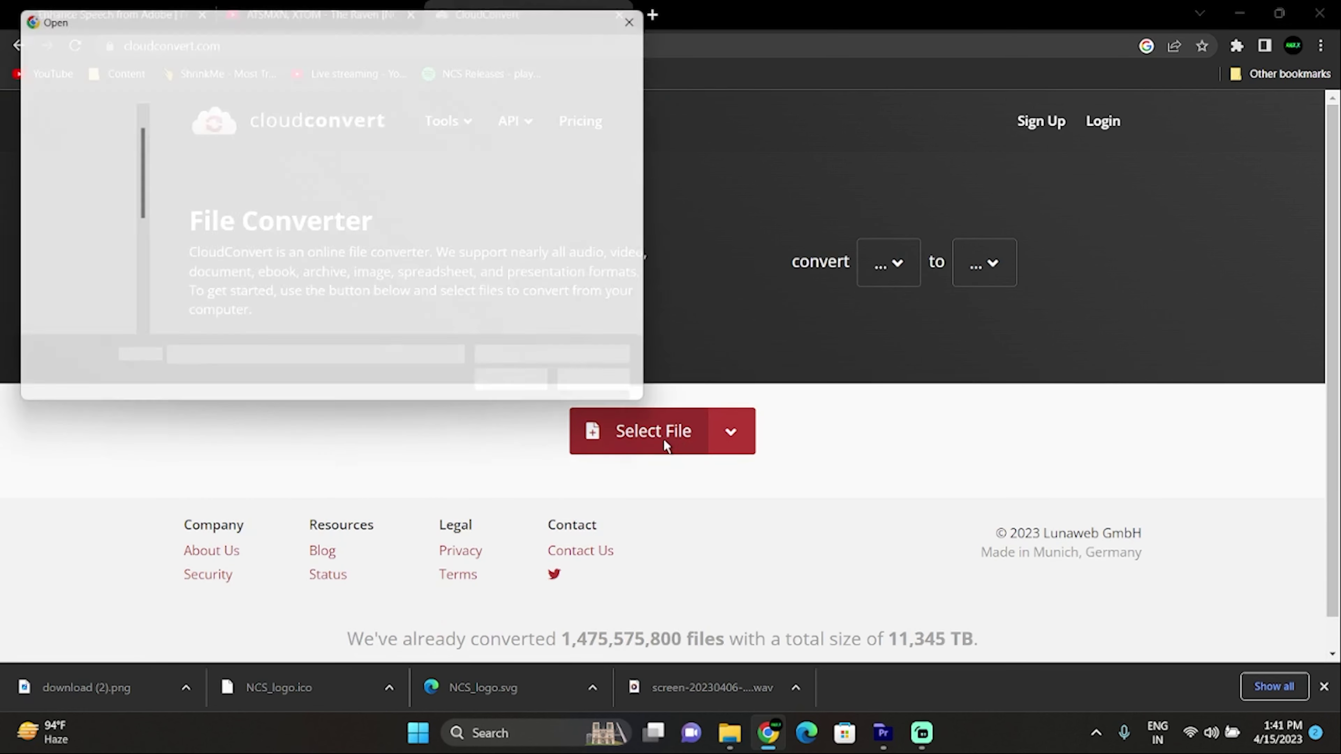
{"action": "left_click", "coordinate": [227, 184]}
{"action": "left_click", "coordinate": [521, 390]}
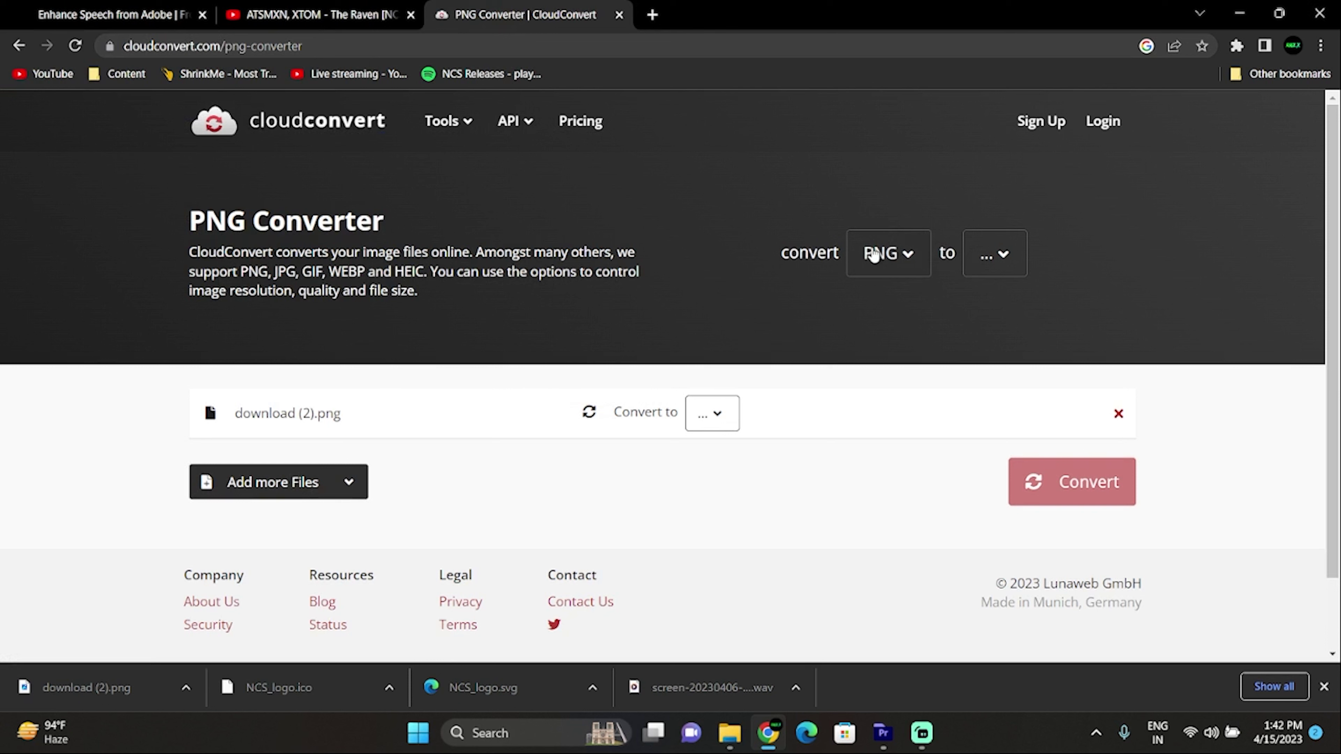
Step: Convert download (2).png to ICO, download the converted file and return to the BGM's folder window
{"action": "left_click", "coordinate": [985, 255]}
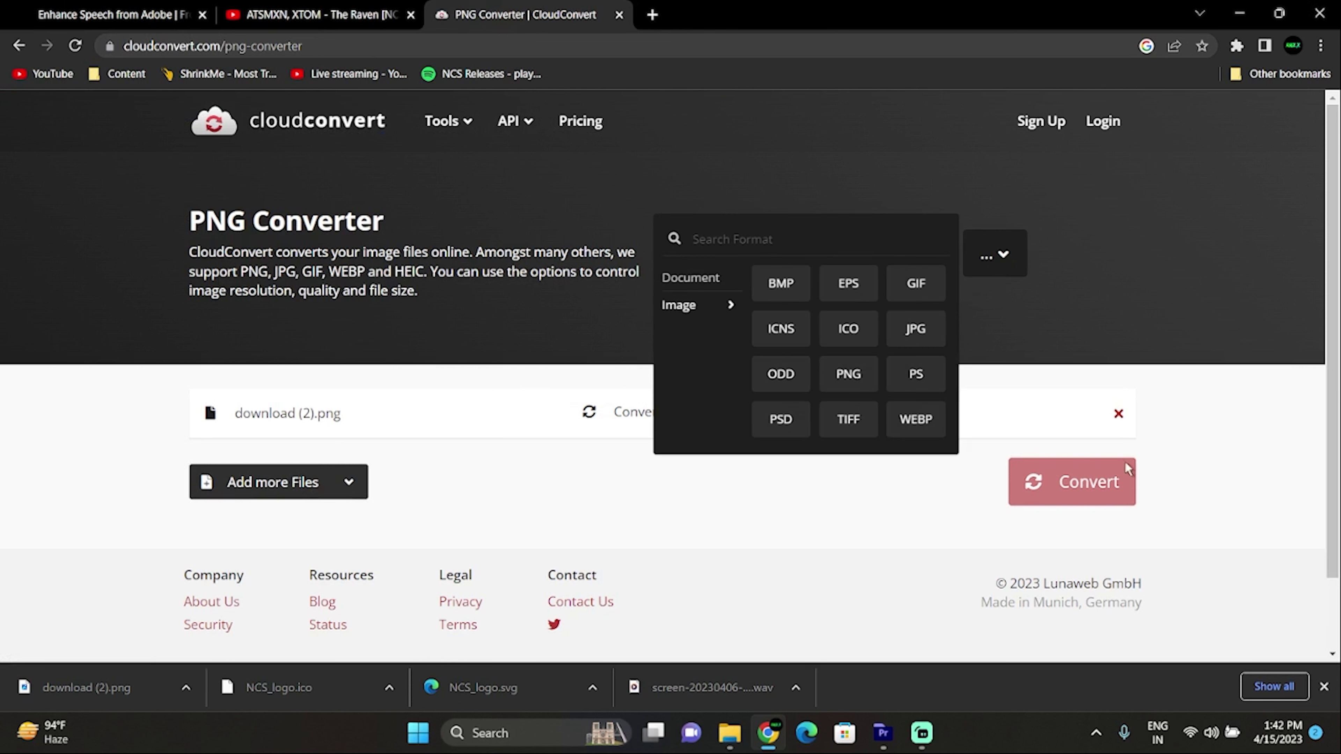
{"action": "left_click", "coordinate": [849, 332]}
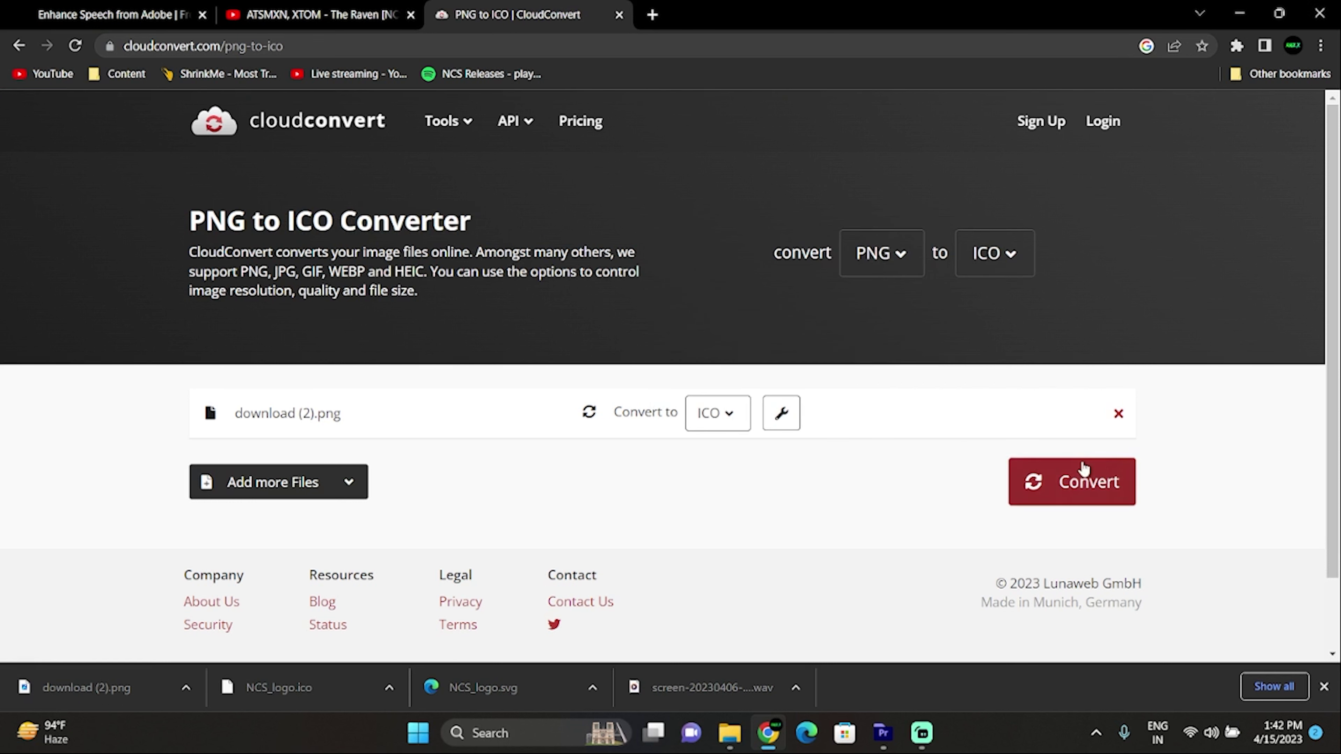
{"action": "left_click", "coordinate": [1081, 481]}
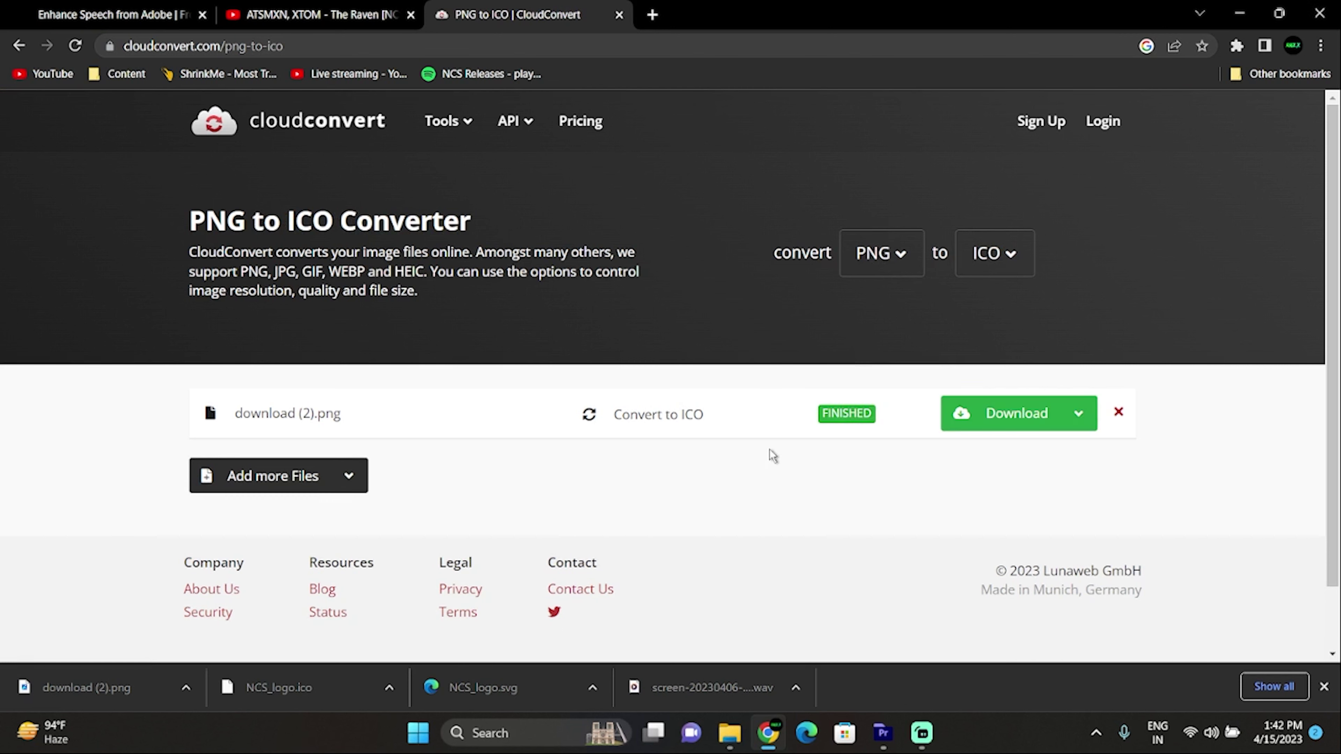
{"action": "left_click", "coordinate": [990, 419]}
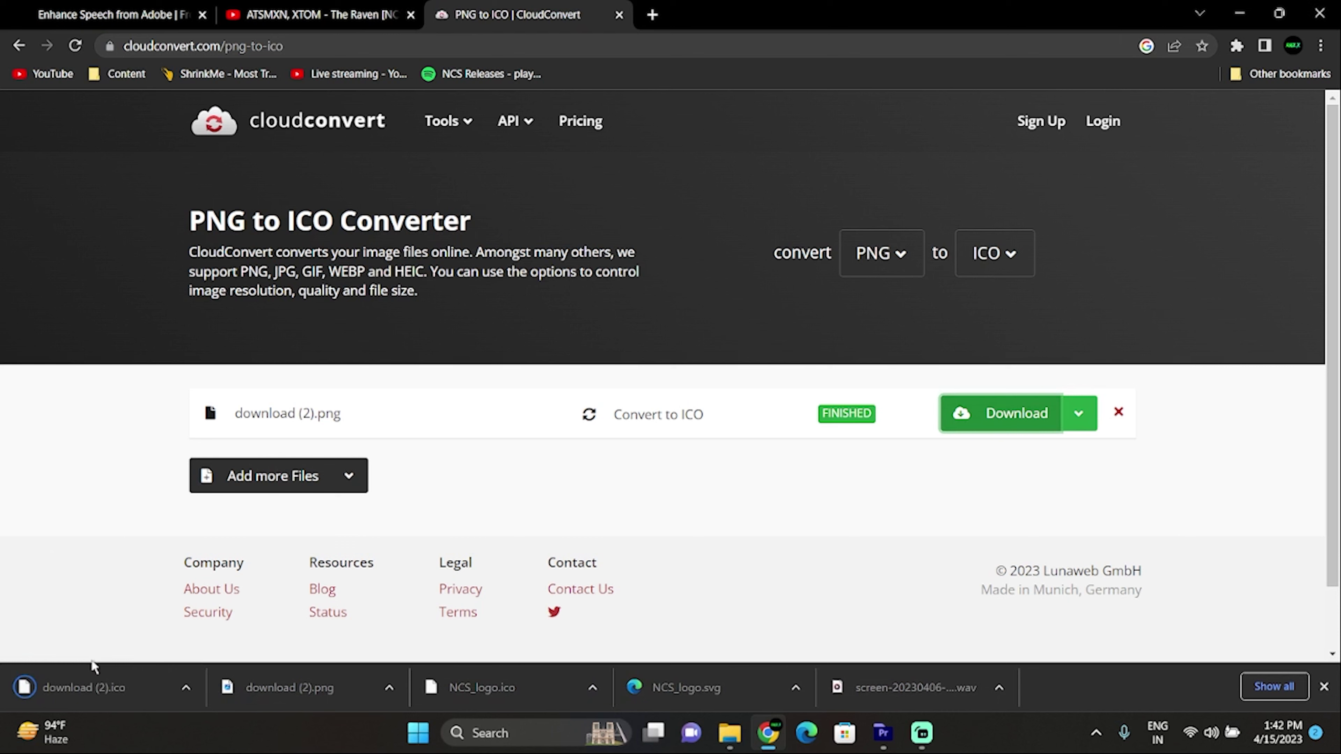
{"action": "key", "text": "ctrl+w"}
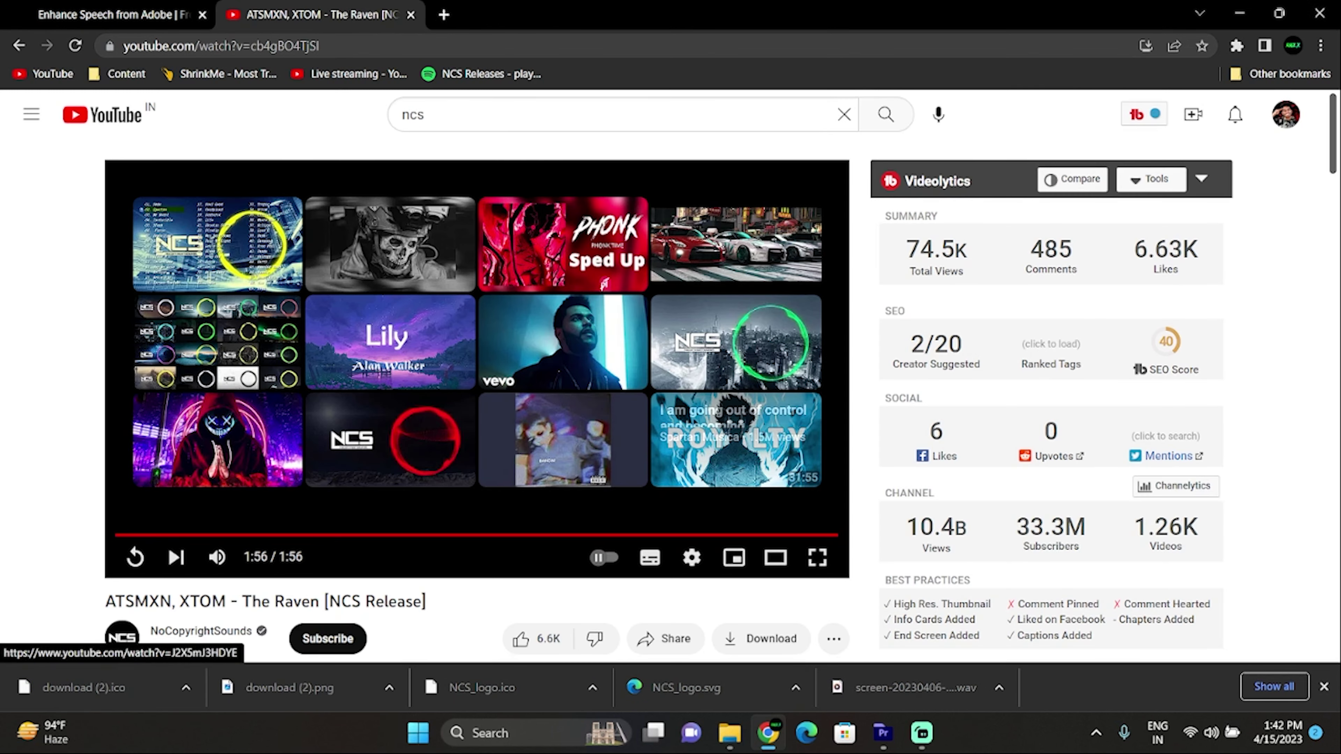
{"action": "left_click", "coordinate": [1253, 8]}
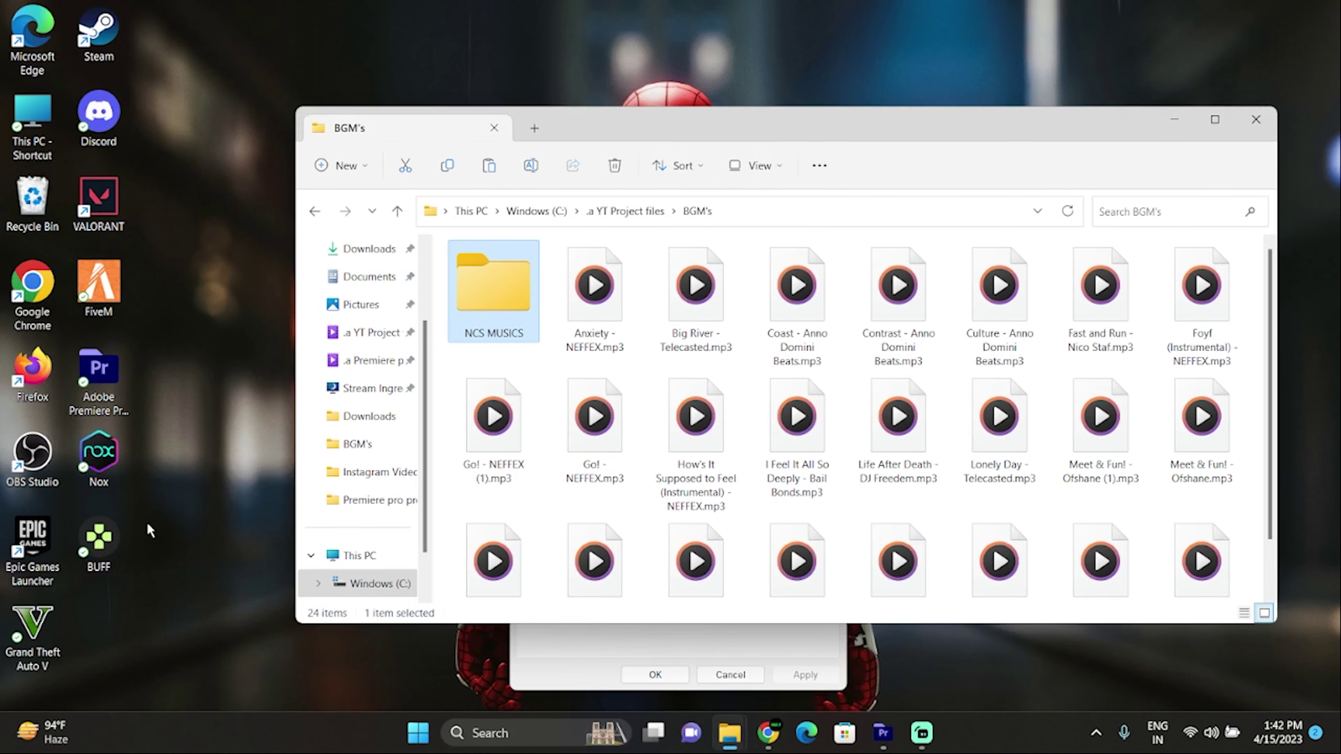
Step: Copy download (2).ico and NCS_logo.ico from the Downloads folder
{"action": "left_click", "coordinate": [370, 248]}
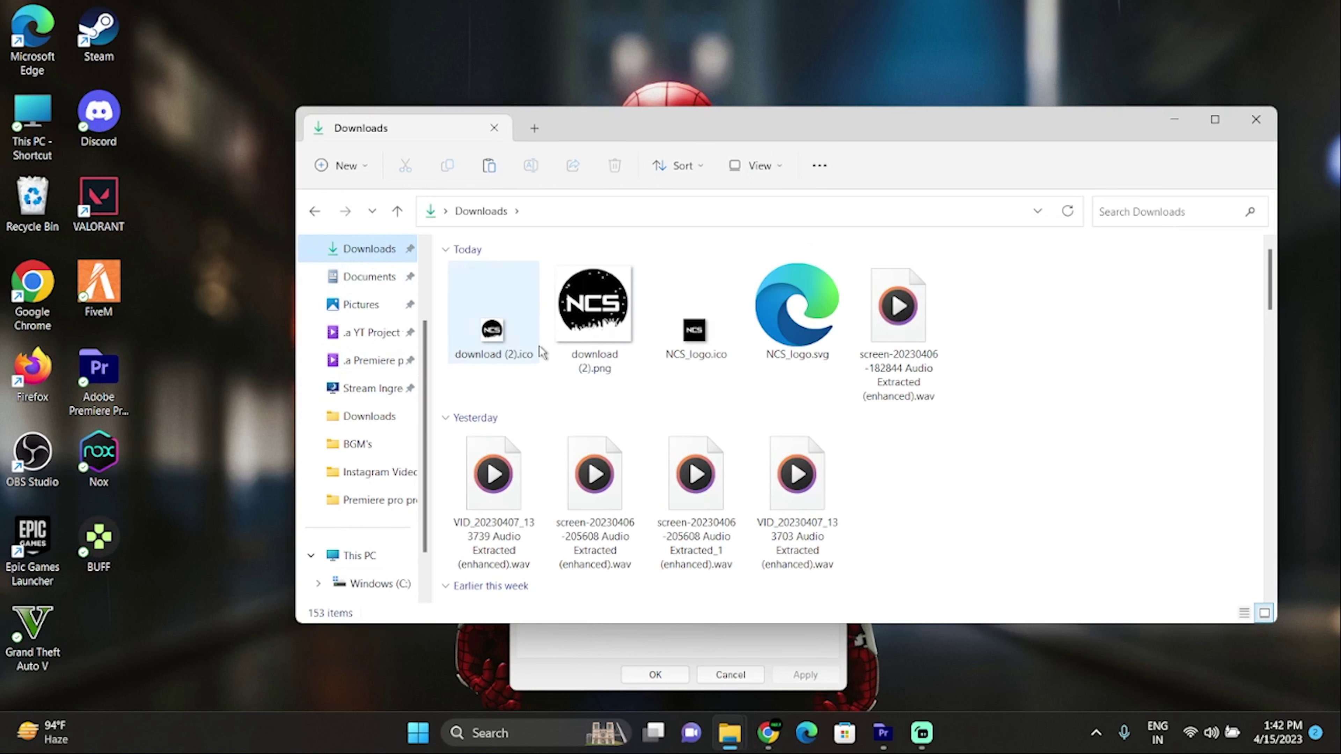
{"action": "left_click", "coordinate": [482, 353]}
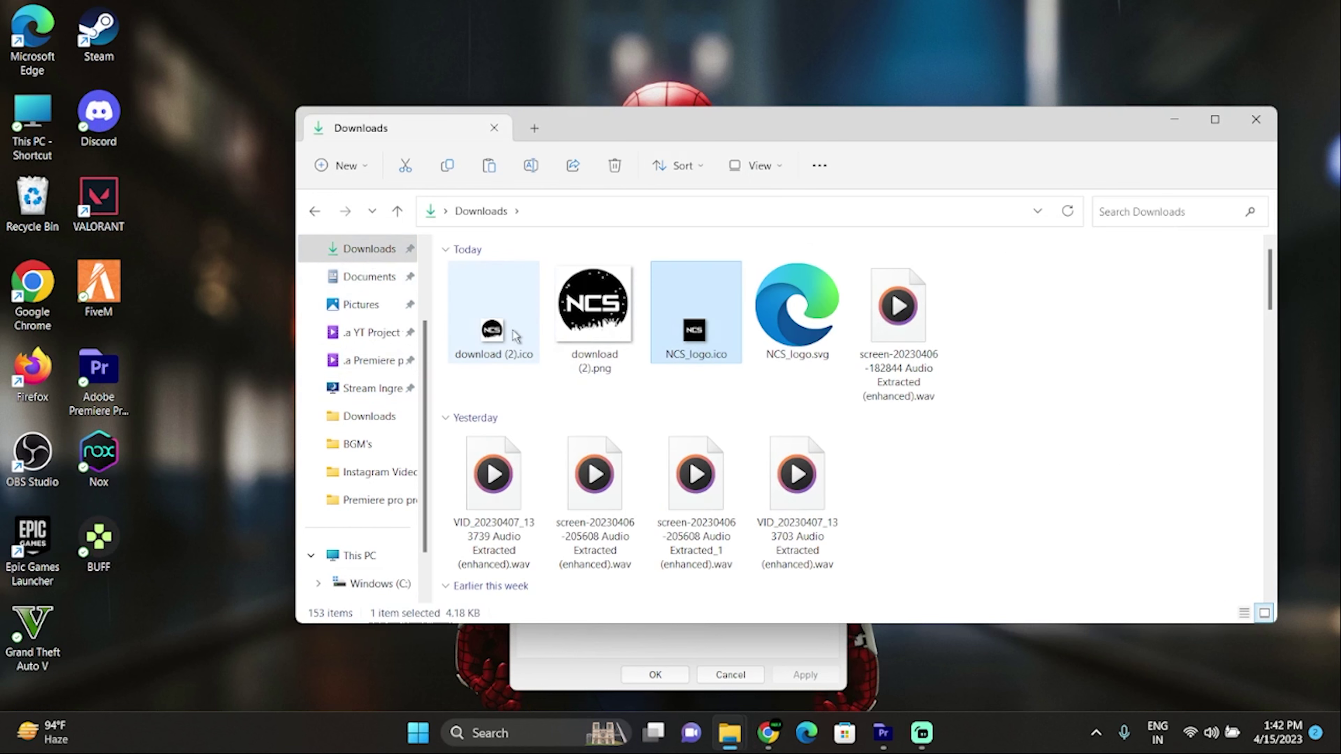
{"action": "left_click", "coordinate": [708, 348]}
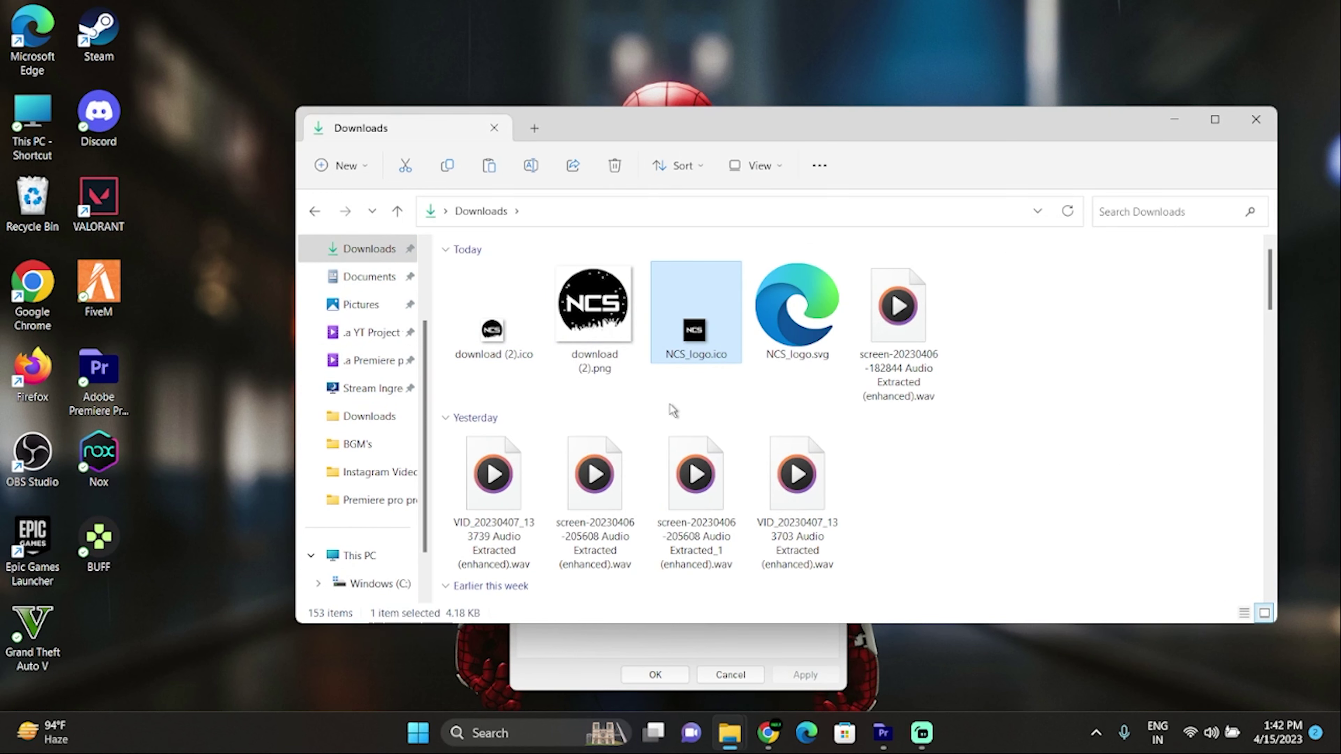
{"action": "left_click", "coordinate": [499, 323], "text": "ctrl"}
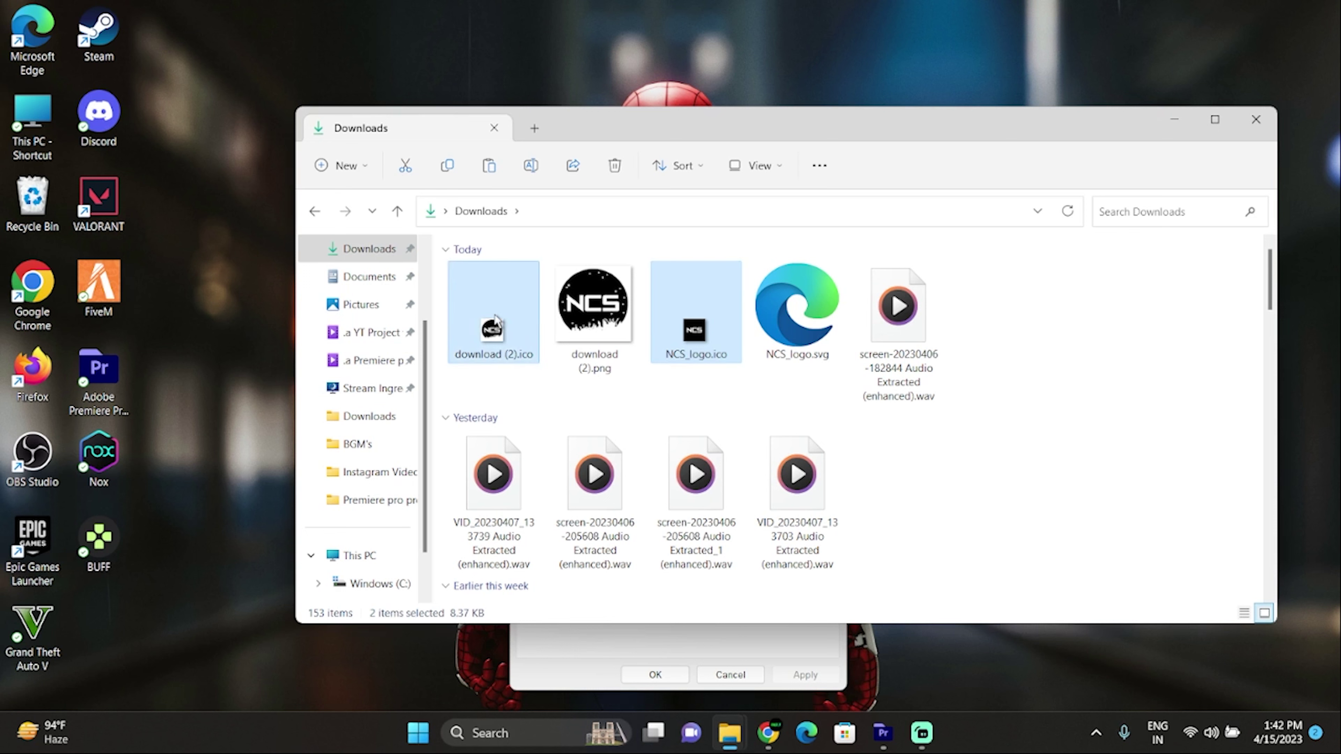
{"action": "right_click", "coordinate": [500, 321]}
{"action": "left_click", "coordinate": [544, 347]}
{"action": "right_click", "coordinate": [489, 338]}
{"action": "left_click", "coordinate": [546, 363]}
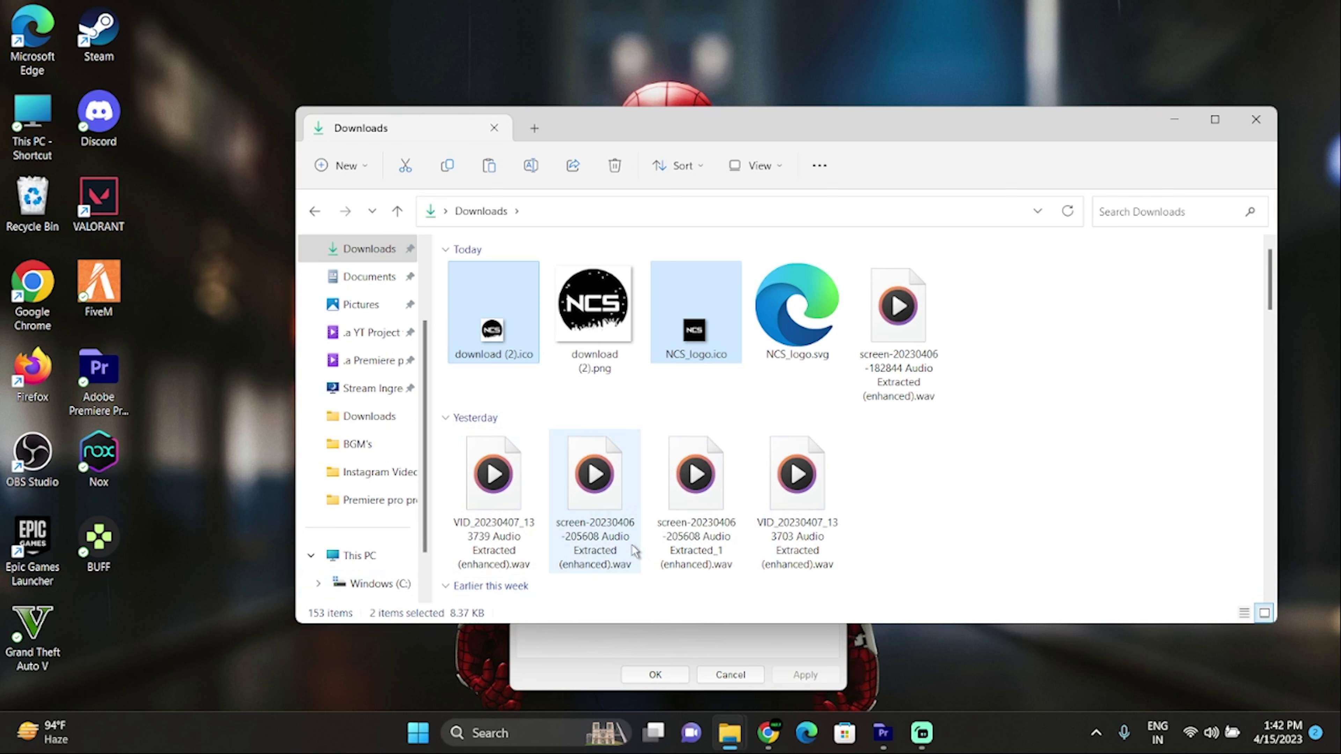
Step: Go to the Windows (C:) drive and open Users, the personal profile folder, AppData and Local
{"action": "scroll", "coordinate": [388, 524], "scroll_direction": "down", "scroll_amount": 1}
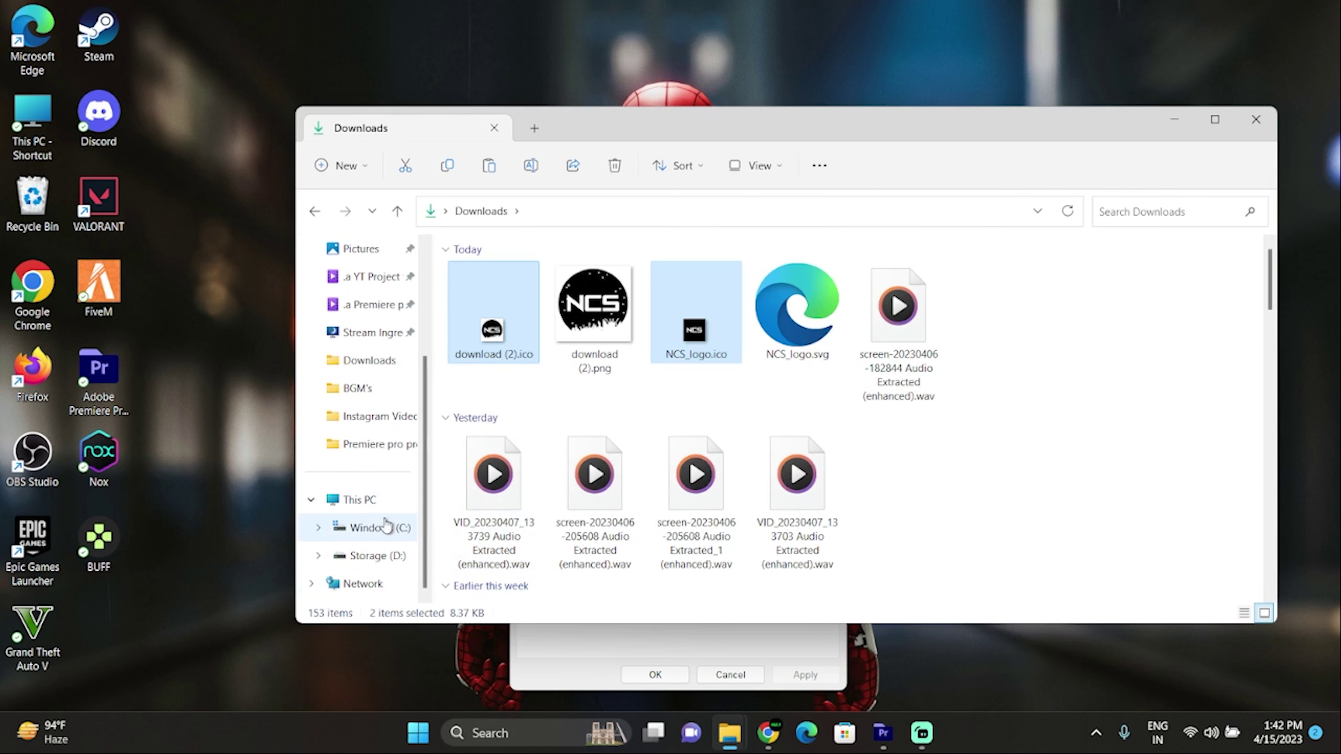
{"action": "left_click", "coordinate": [388, 526]}
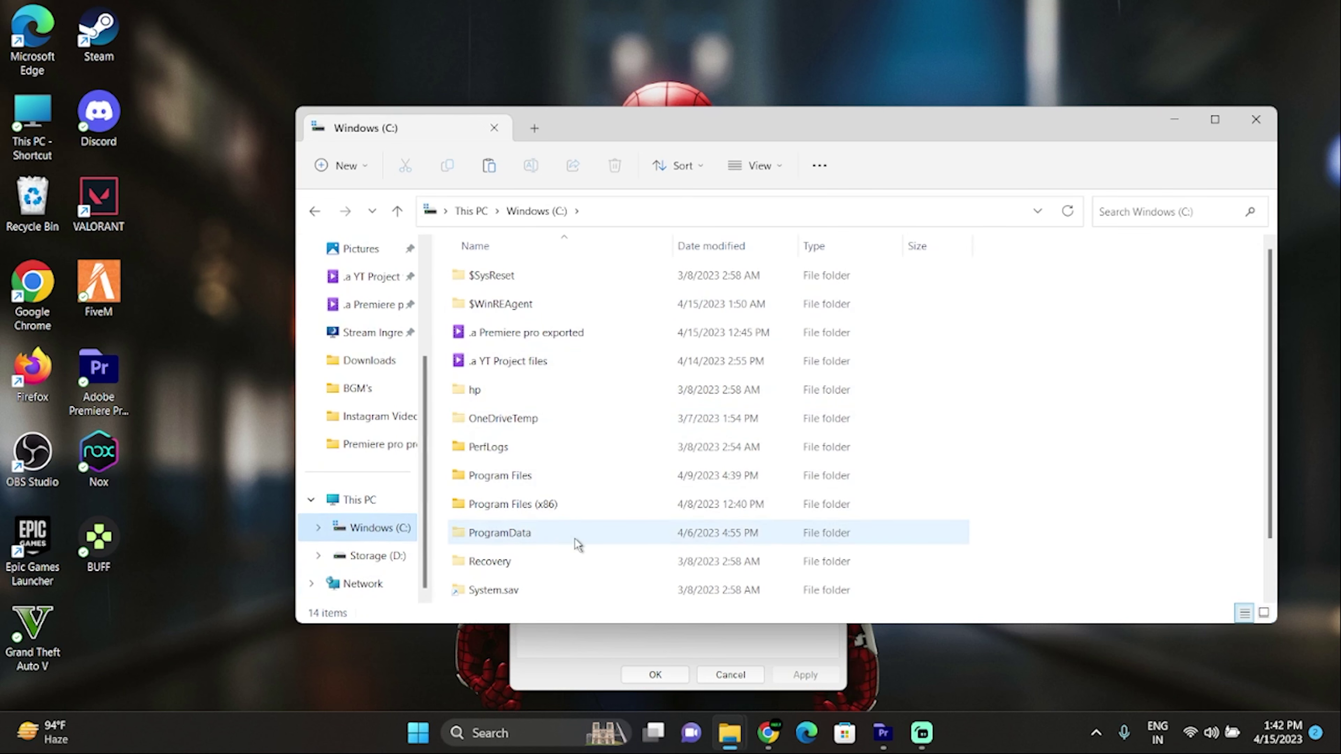
{"action": "scroll", "coordinate": [565, 539], "scroll_direction": "down", "scroll_amount": 1}
{"action": "double_click", "coordinate": [533, 560]}
{"action": "double_click", "coordinate": [514, 283]}
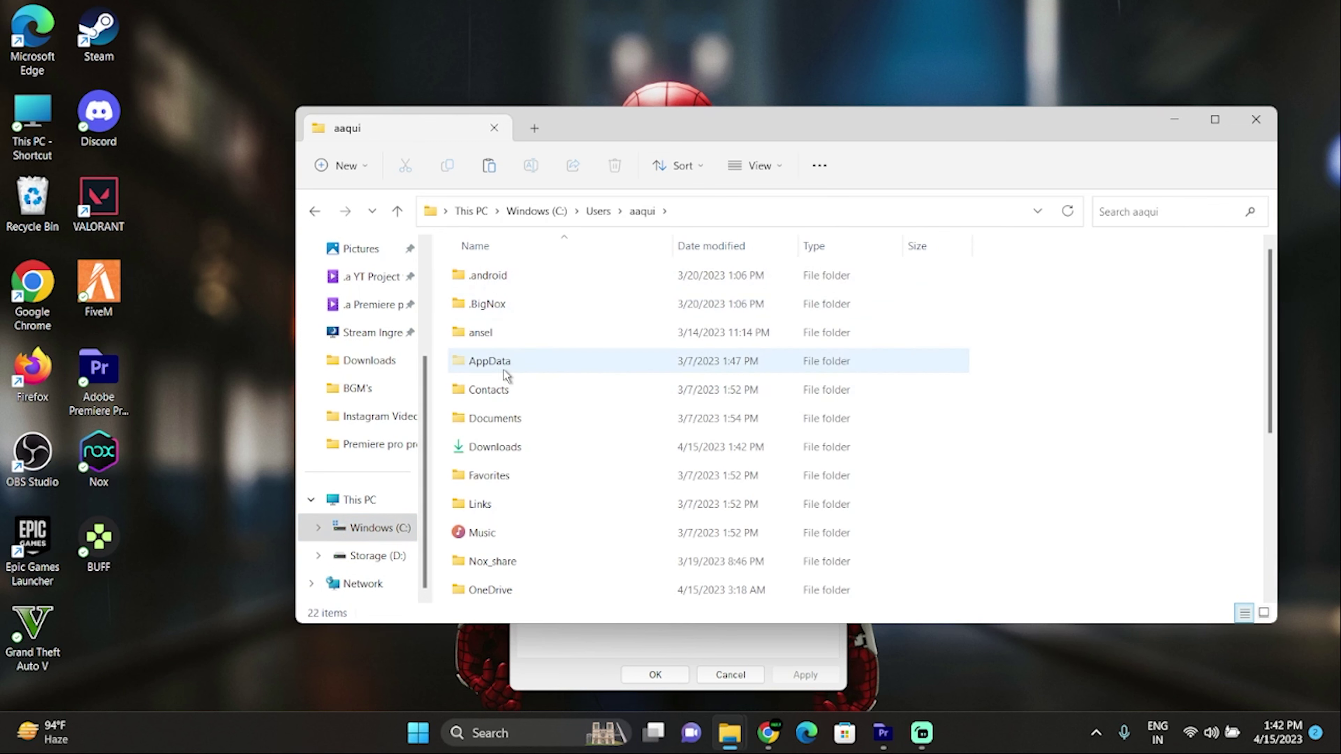
{"action": "double_click", "coordinate": [506, 370]}
{"action": "double_click", "coordinate": [534, 277]}
{"action": "scroll", "coordinate": [977, 417], "scroll_direction": "down", "scroll_amount": 13}
{"action": "scroll", "coordinate": [988, 429], "scroll_direction": "up", "scroll_amount": 13}
Step: Create a new folder named ico in the Local folder
{"action": "right_click", "coordinate": [980, 438]}
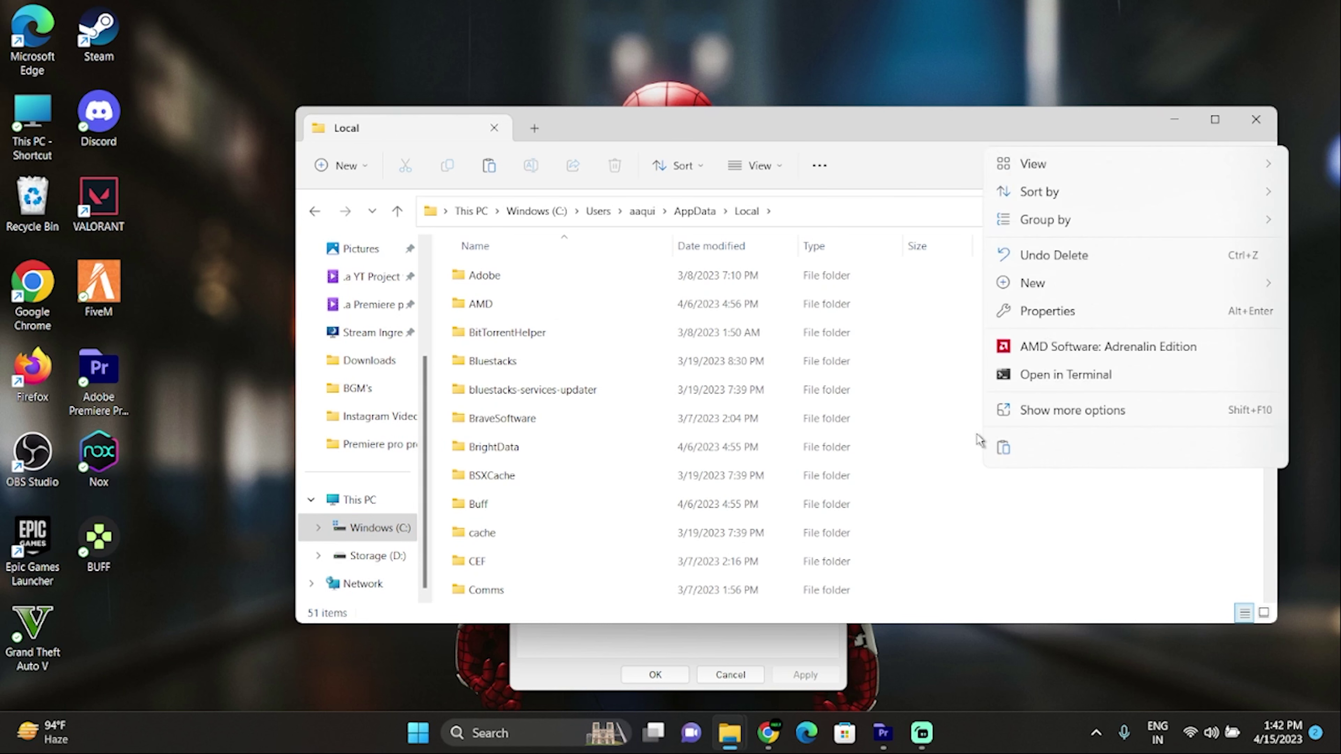
{"action": "mouse_move", "coordinate": [1034, 282]}
{"action": "left_click", "coordinate": [892, 291]}
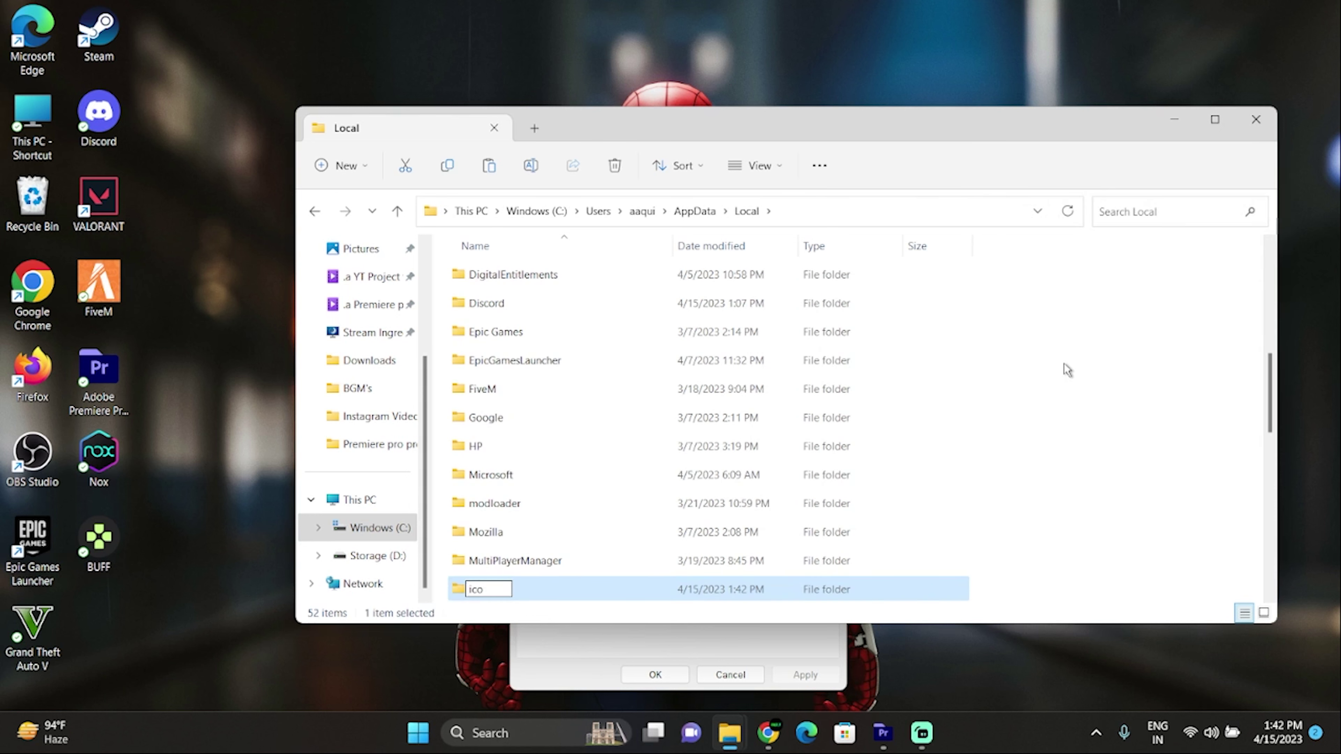
{"action": "key", "text": "Return"}
{"action": "left_click", "coordinate": [682, 480]}
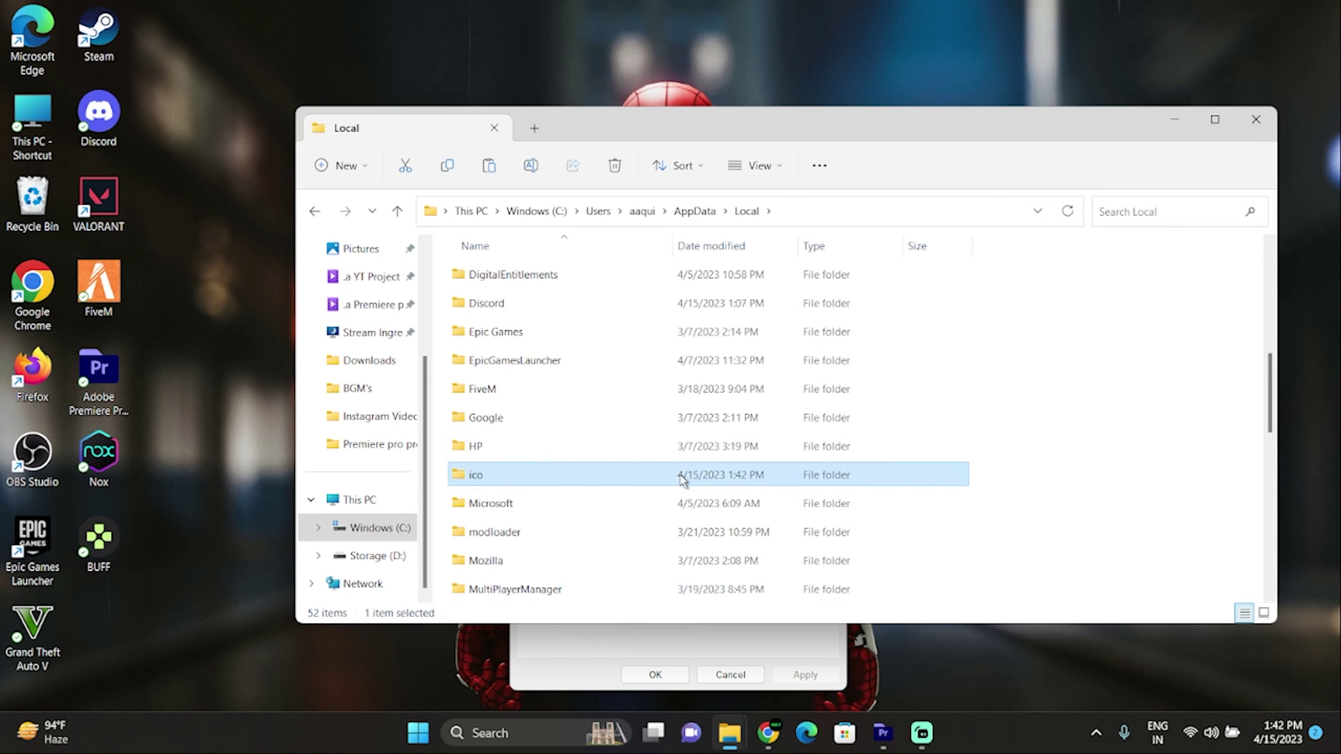
Step: Paste the two copied icon files into the ico folder
{"action": "double_click", "coordinate": [684, 481]}
{"action": "right_click", "coordinate": [572, 408]}
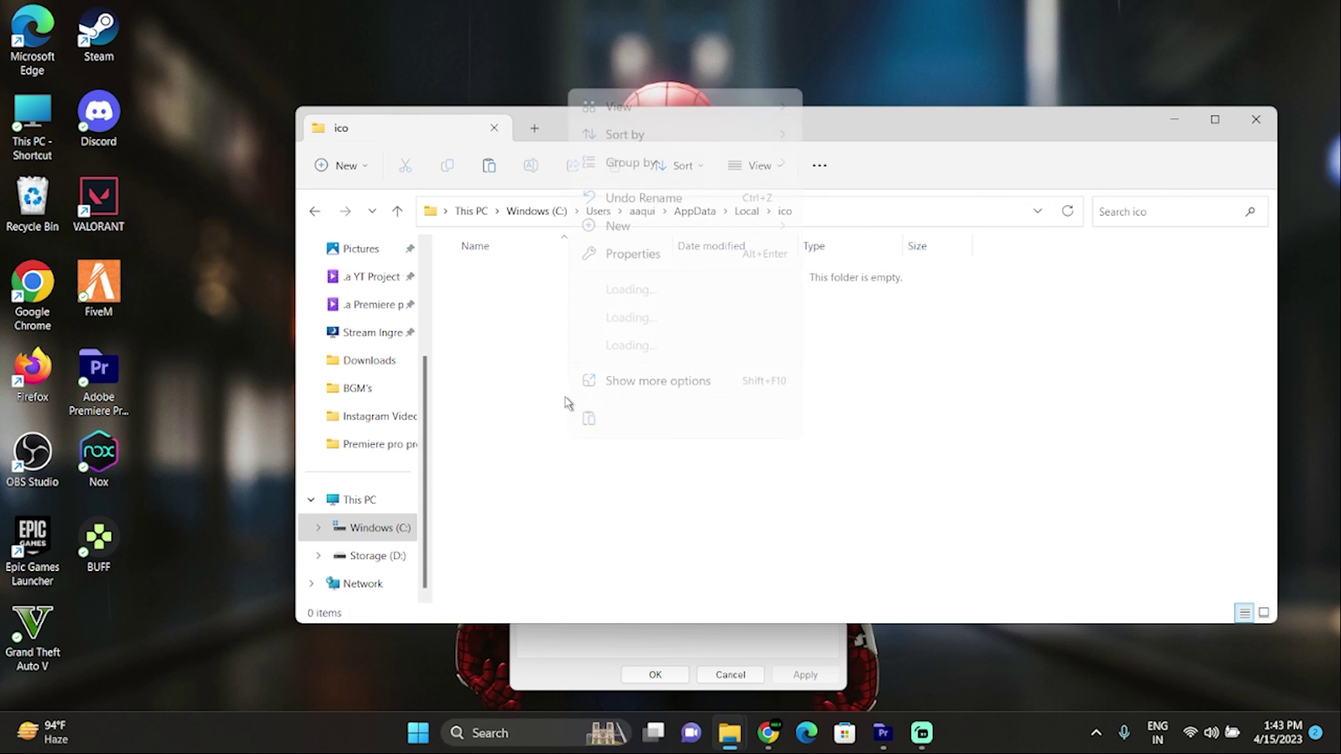
{"action": "left_click", "coordinate": [588, 422]}
{"action": "left_click", "coordinate": [587, 427]}
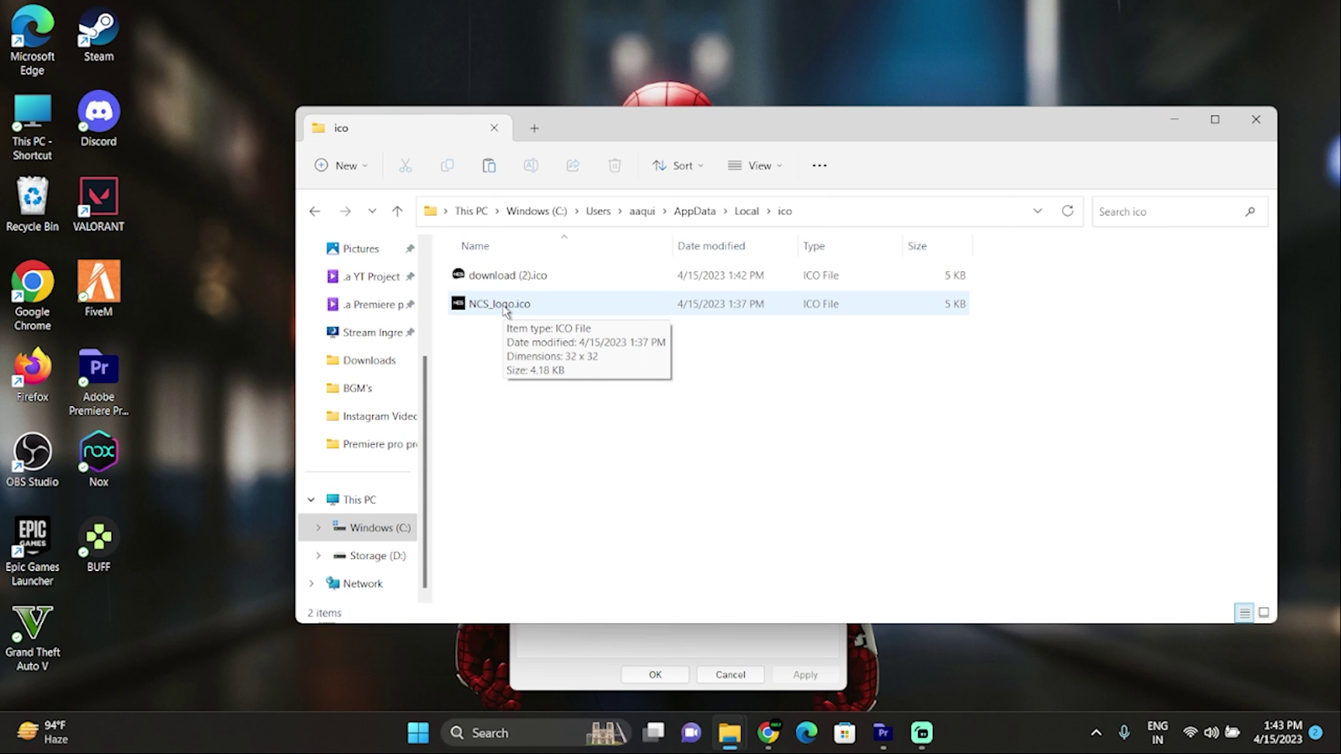
Step: Return to the Windows (C:) drive and retrace the path through Users to the personal profile folder
{"action": "left_click", "coordinate": [555, 212]}
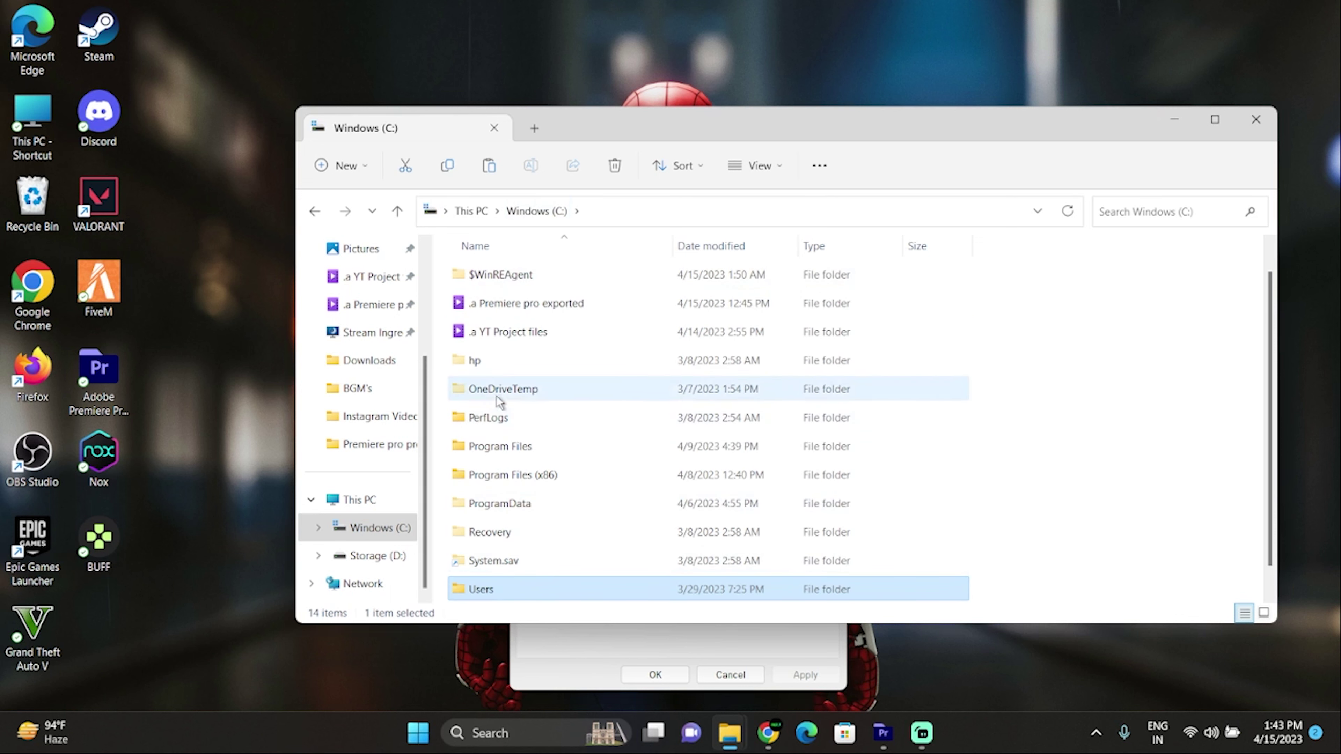
{"action": "scroll", "coordinate": [515, 512], "scroll_direction": "up", "scroll_amount": 1}
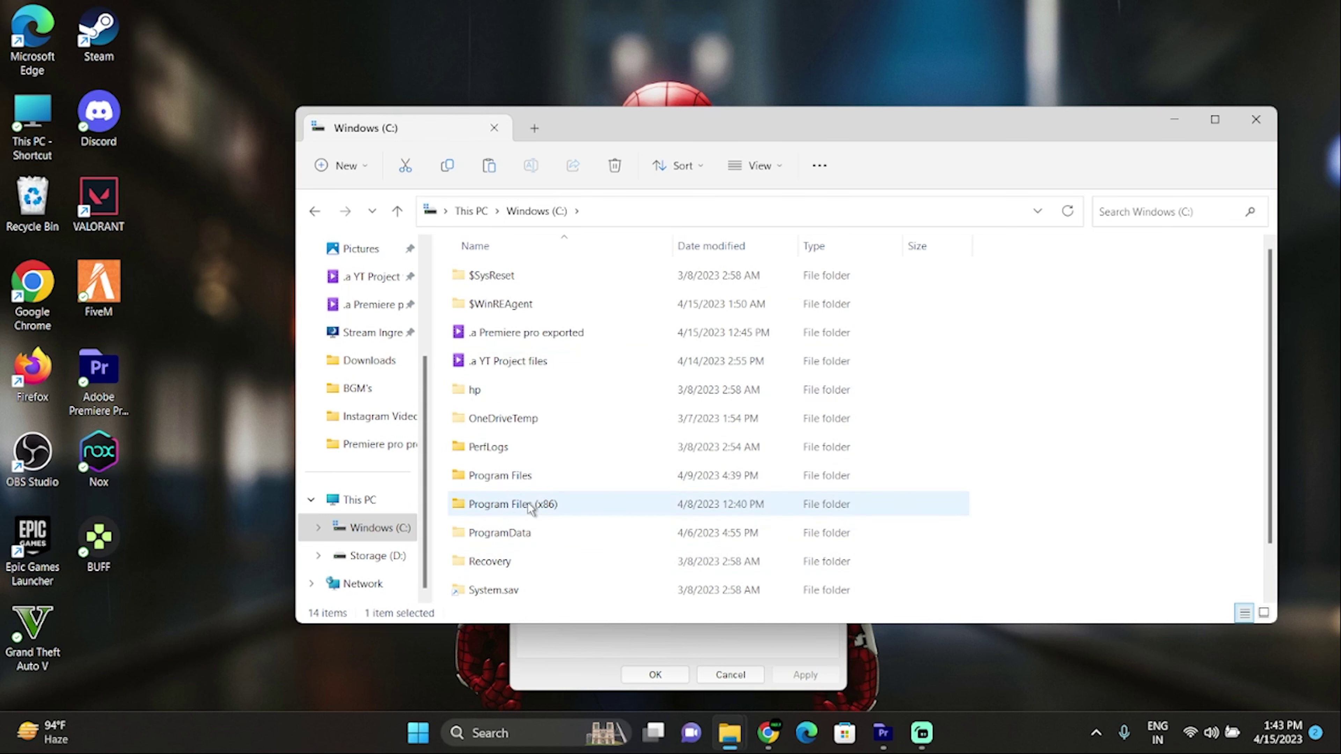
{"action": "scroll", "coordinate": [530, 508], "scroll_direction": "down", "scroll_amount": 1}
{"action": "double_click", "coordinate": [515, 561]}
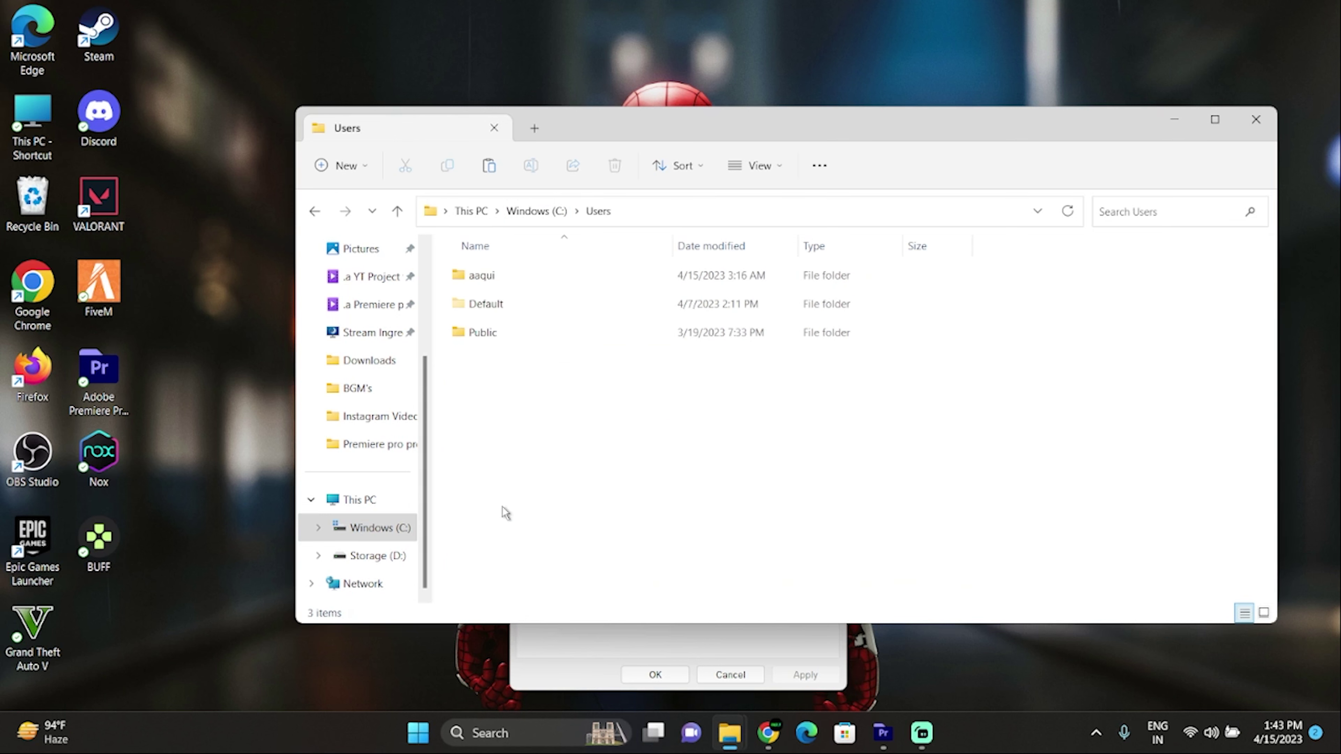
{"action": "double_click", "coordinate": [497, 283]}
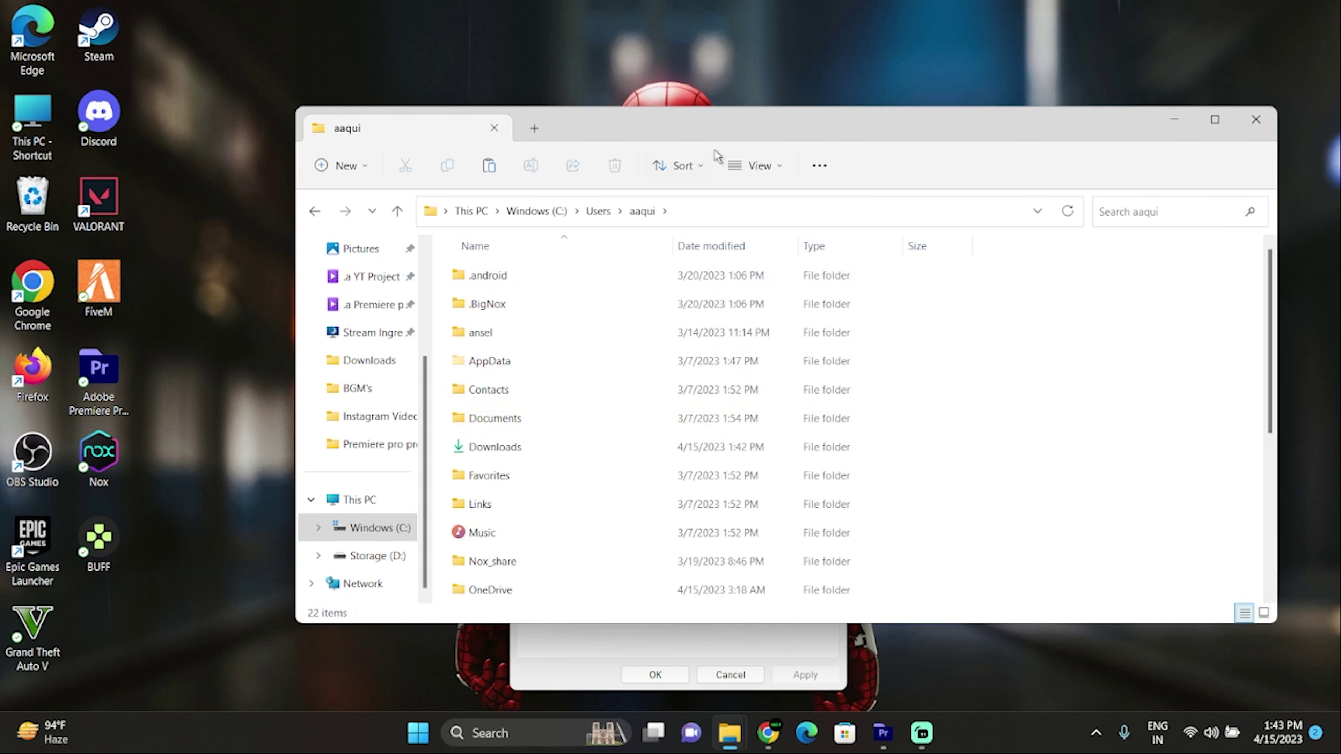
Step: Check the Hidden items display option for the profile folder and close the folder window
{"action": "left_click", "coordinate": [757, 165]}
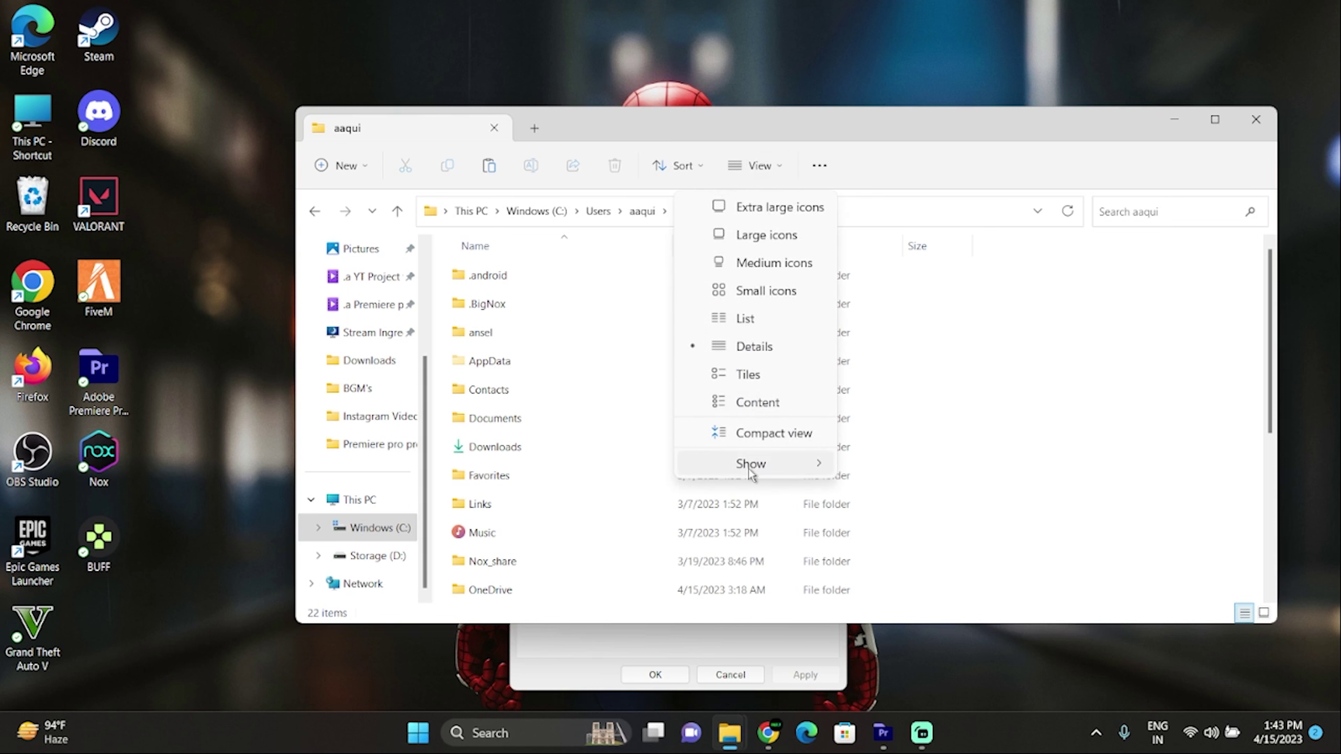
{"action": "mouse_move", "coordinate": [754, 472]}
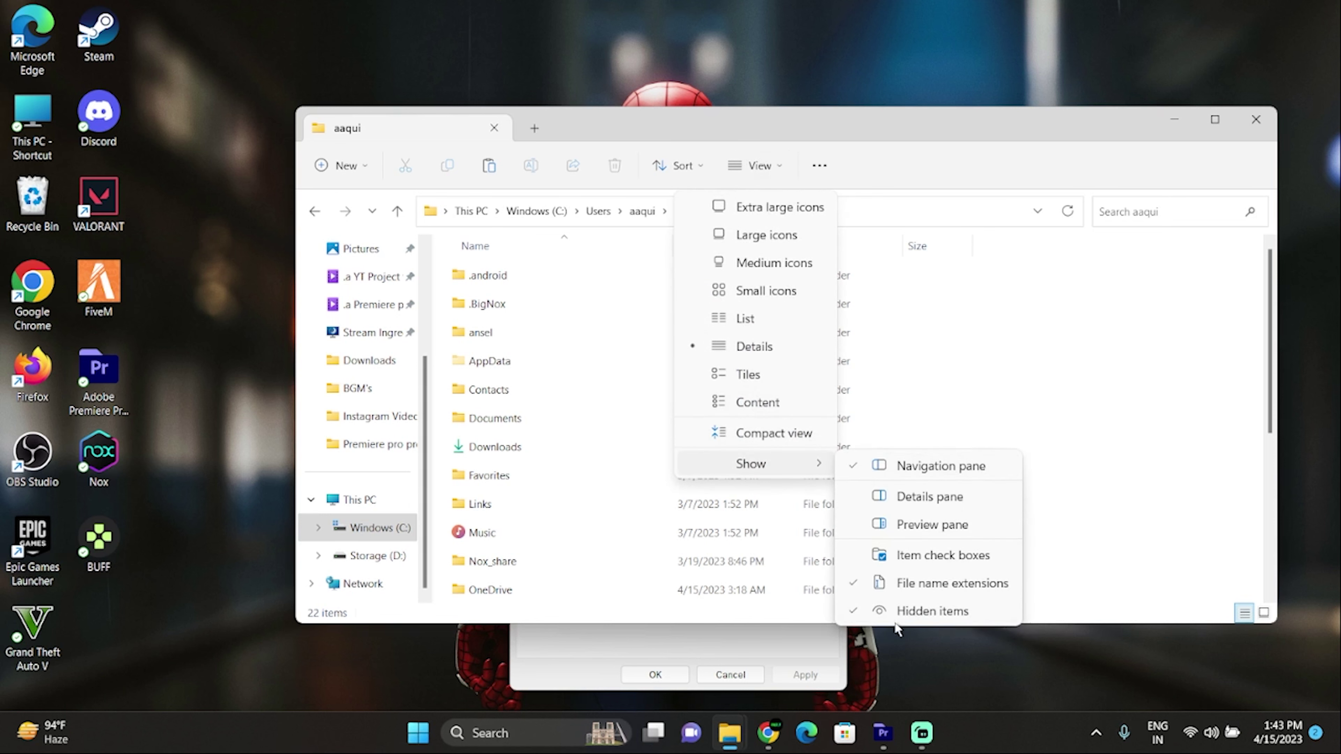
{"action": "left_click", "coordinate": [1055, 549]}
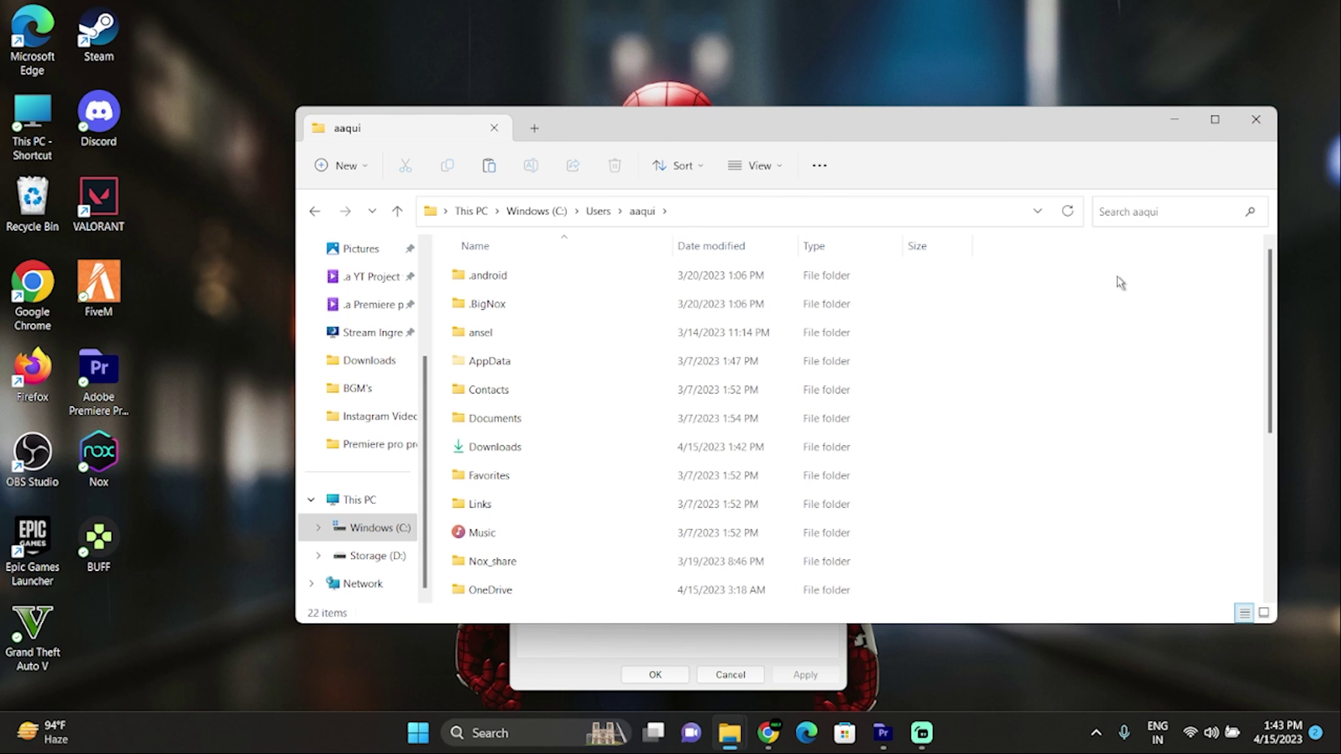
{"action": "left_click", "coordinate": [1253, 120]}
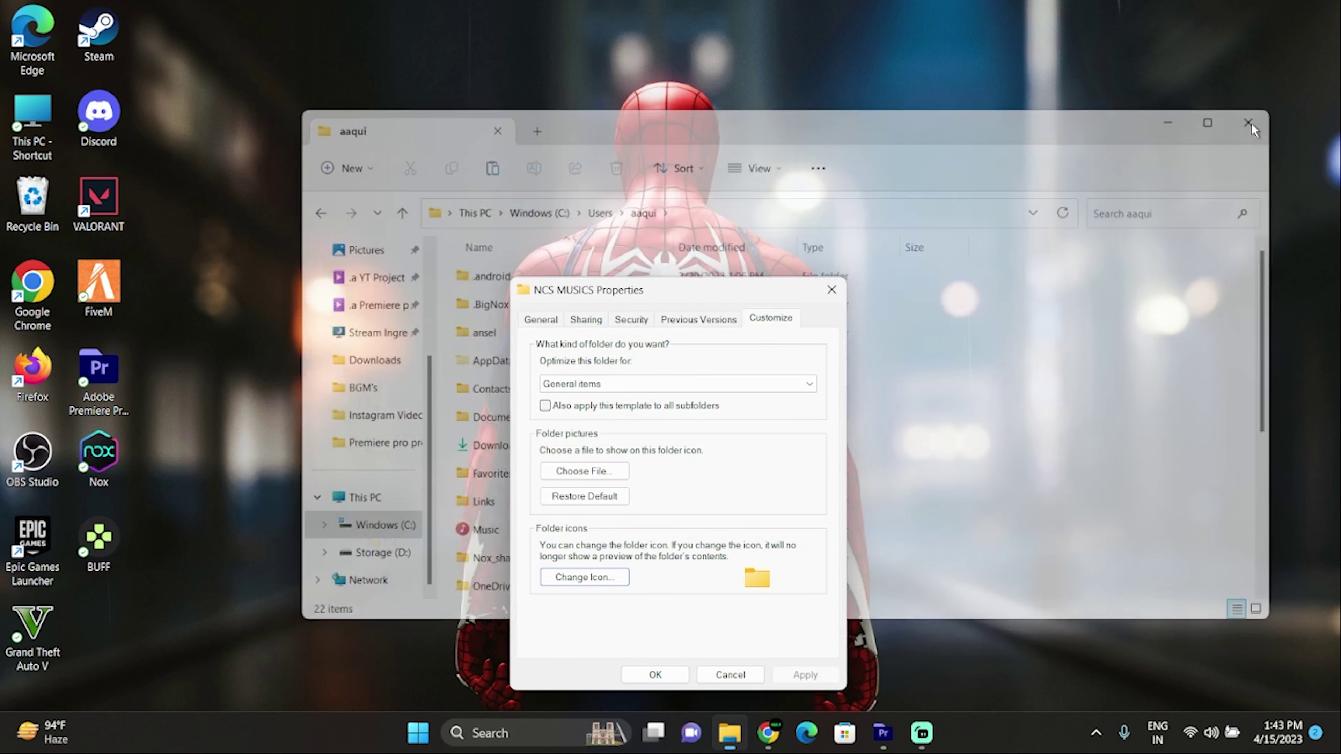
Step: Start changing the NCS MUSICS folder icon and browse for an icon file on the Windows (C:) drive
{"action": "left_click", "coordinate": [552, 578]}
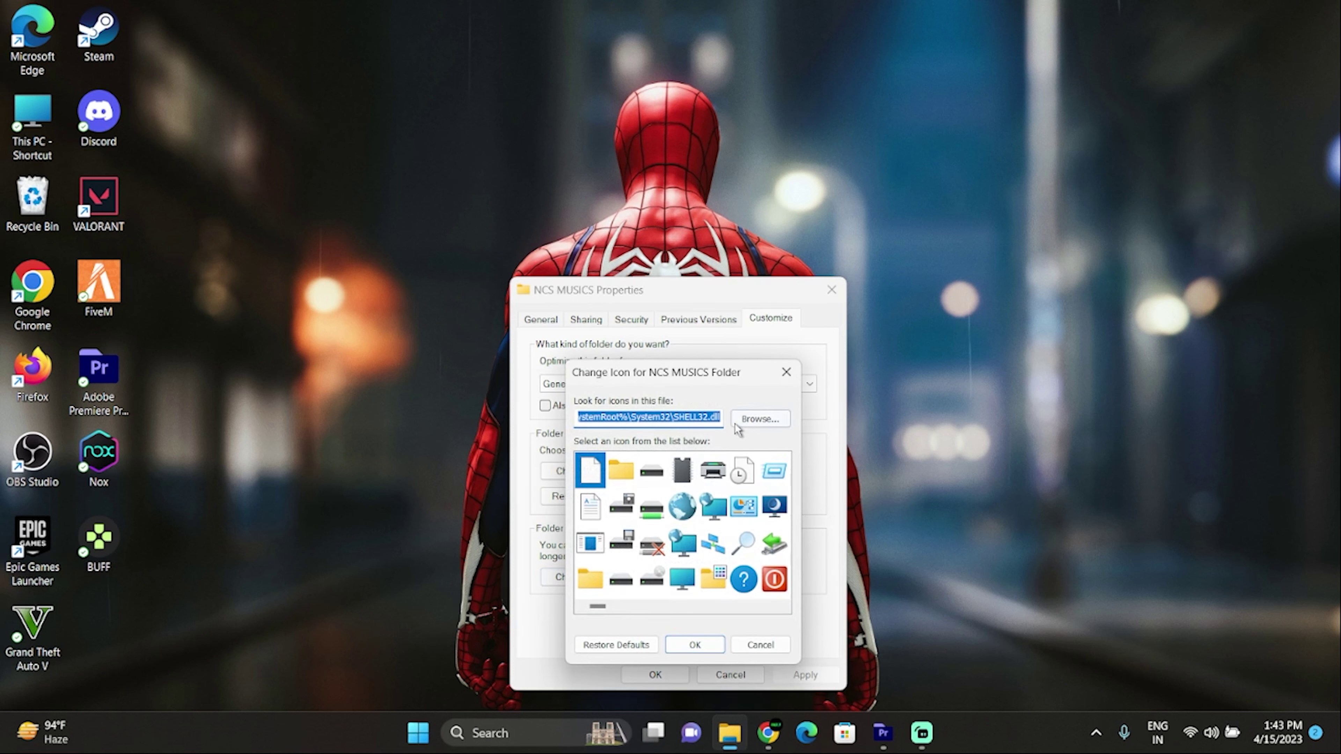
{"action": "left_click", "coordinate": [761, 420]}
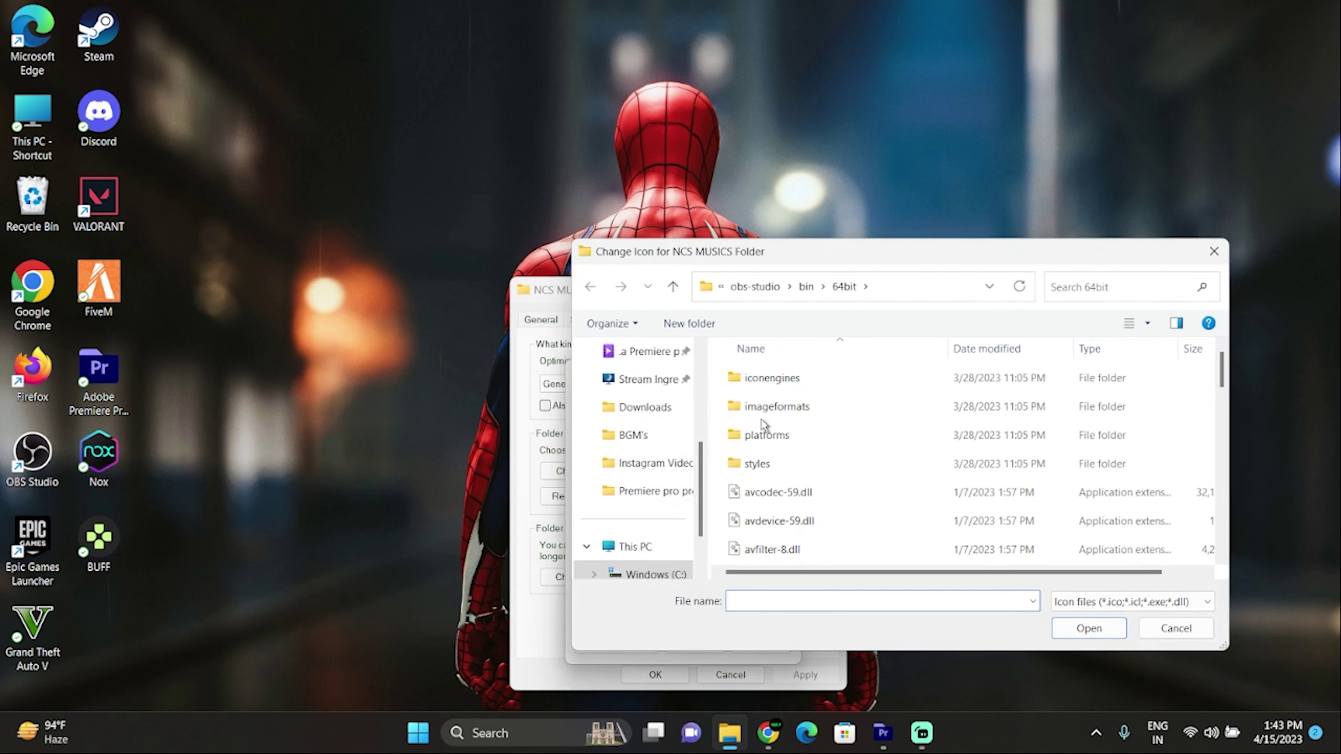
{"action": "scroll", "coordinate": [660, 531], "scroll_direction": "down", "scroll_amount": 1}
{"action": "left_click", "coordinate": [657, 525]}
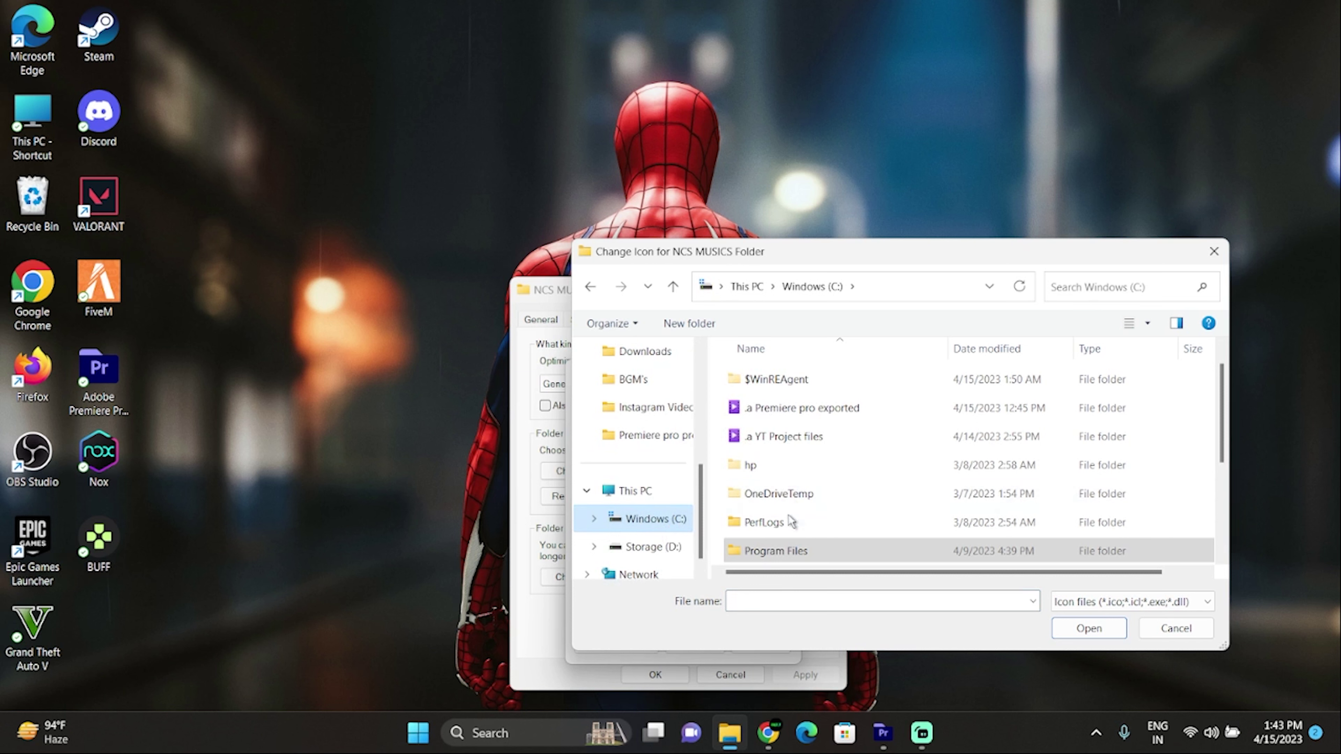
Step: Browse through Users, the personal profile folder, AppData and Local to the ico folder
{"action": "scroll", "coordinate": [791, 522], "scroll_direction": "down", "scroll_amount": 2}
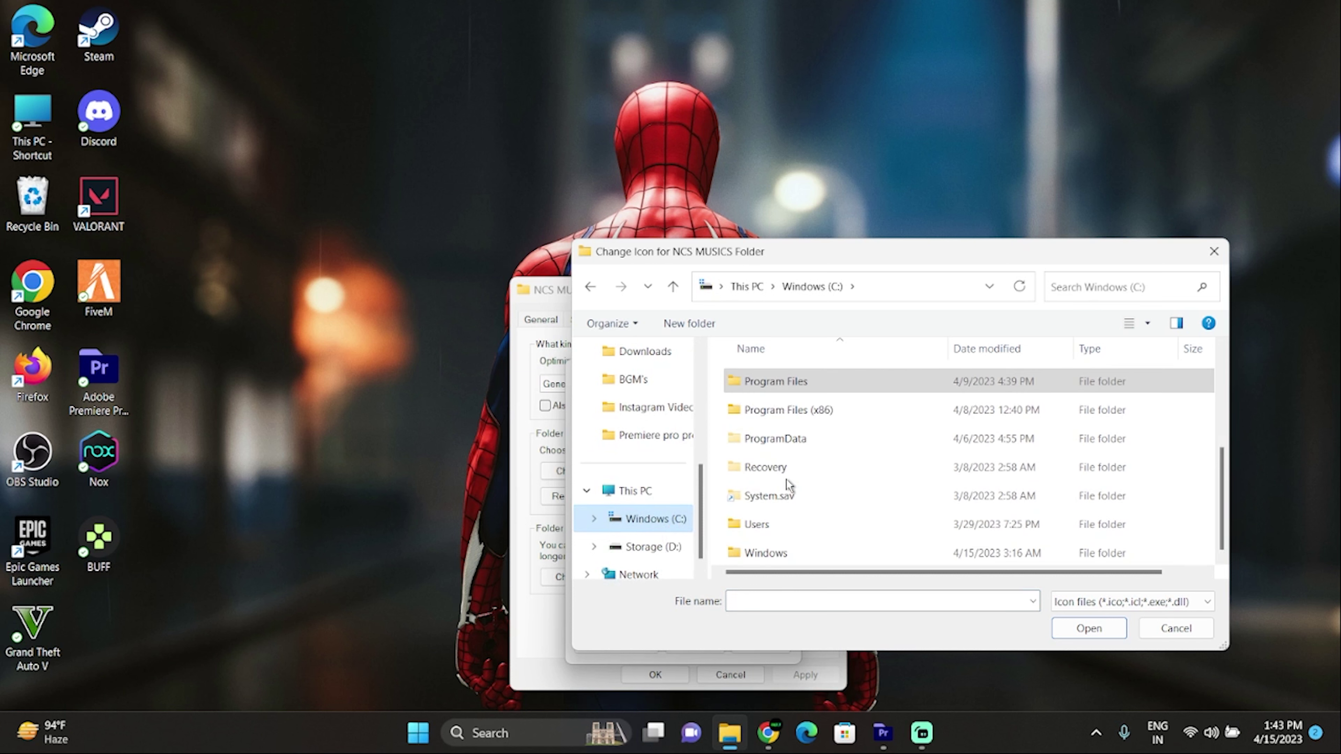
{"action": "double_click", "coordinate": [788, 530]}
{"action": "double_click", "coordinate": [773, 380]}
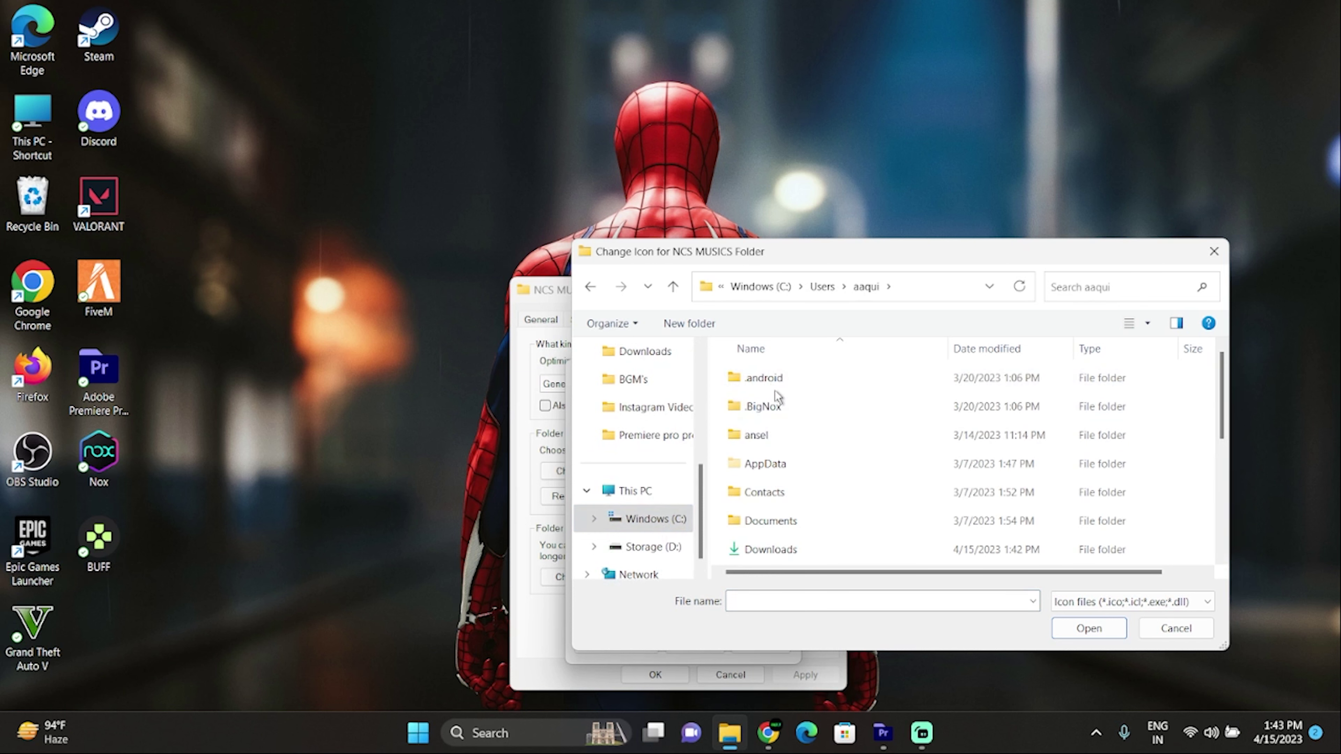
{"action": "double_click", "coordinate": [795, 472]}
{"action": "left_click", "coordinate": [782, 380]}
{"action": "double_click", "coordinate": [782, 382]}
{"action": "scroll", "coordinate": [768, 516], "scroll_direction": "down", "scroll_amount": 4}
{"action": "left_click", "coordinate": [774, 438]}
{"action": "double_click", "coordinate": [771, 437]}
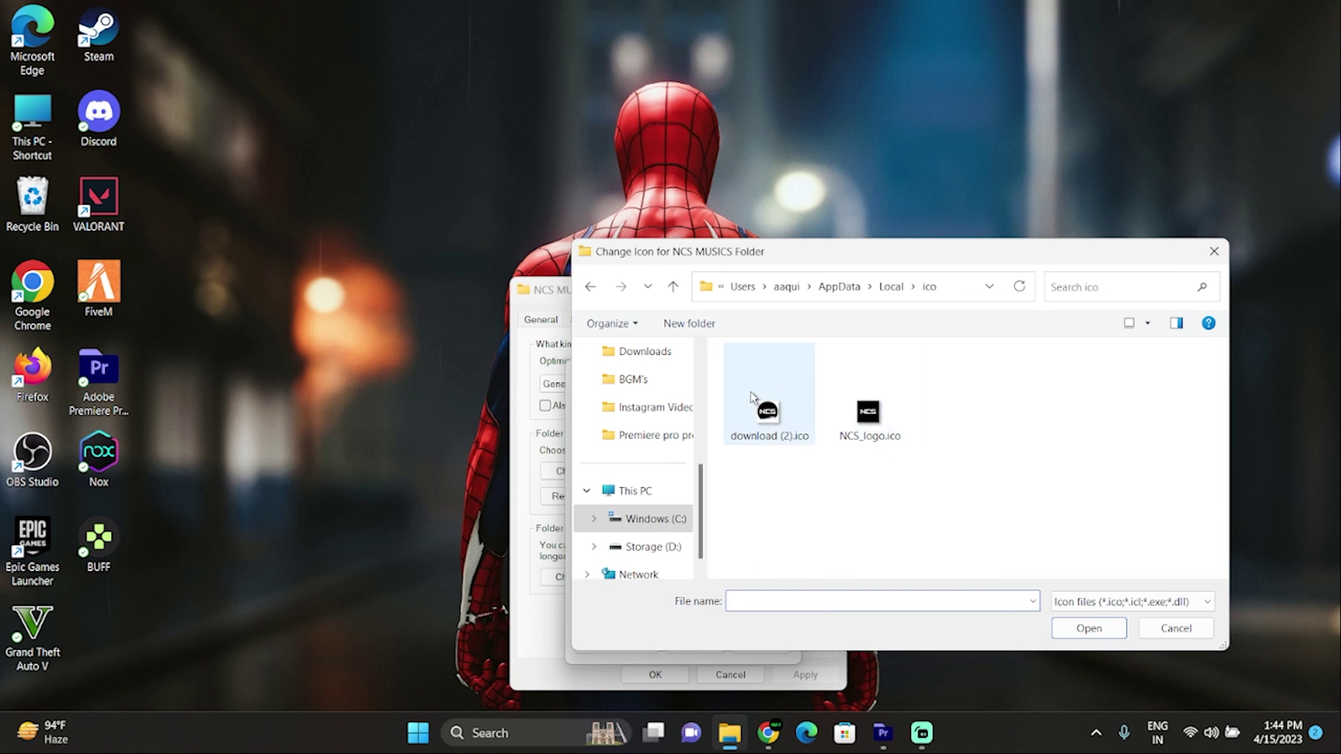
Step: Choose NCS_logo.ico as the NCS MUSICS folder icon, apply the change and close the folder's properties
{"action": "left_click", "coordinate": [854, 419]}
{"action": "left_click", "coordinate": [1084, 632]}
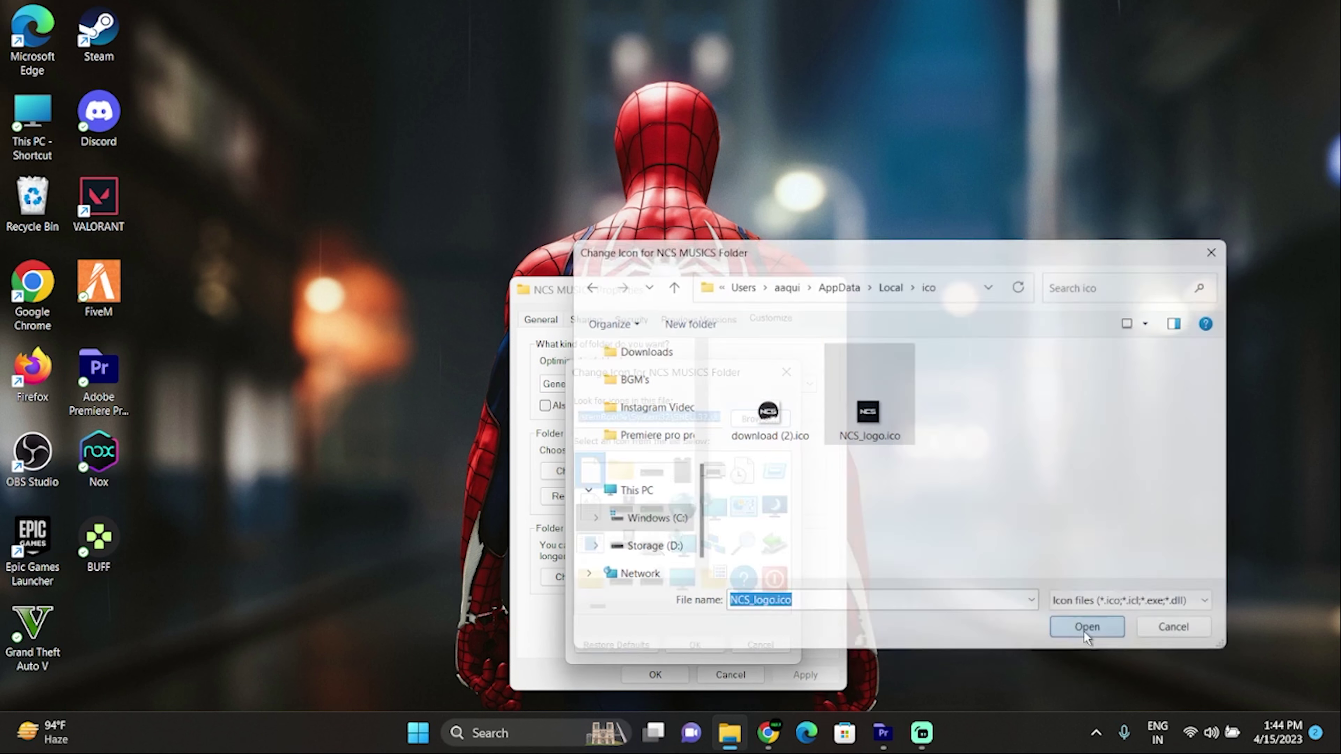
{"action": "left_click", "coordinate": [695, 644]}
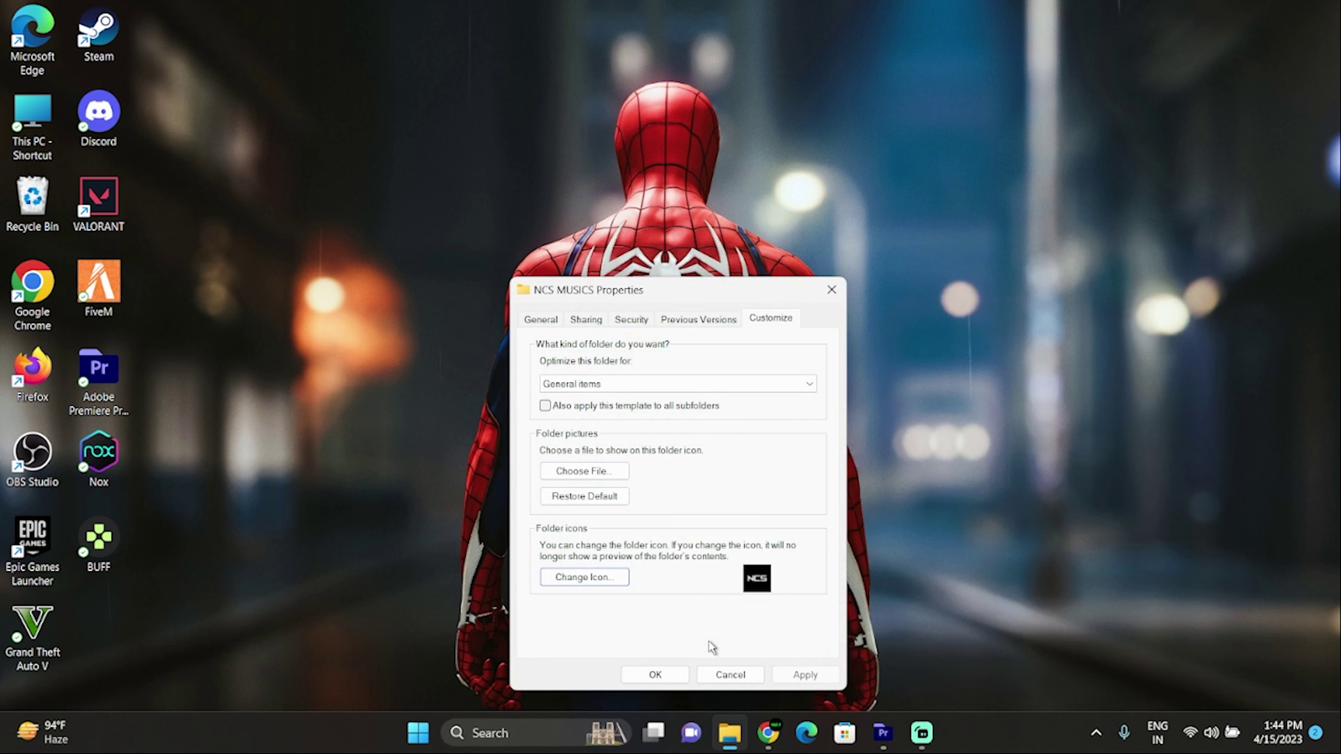
{"action": "left_click", "coordinate": [804, 676]}
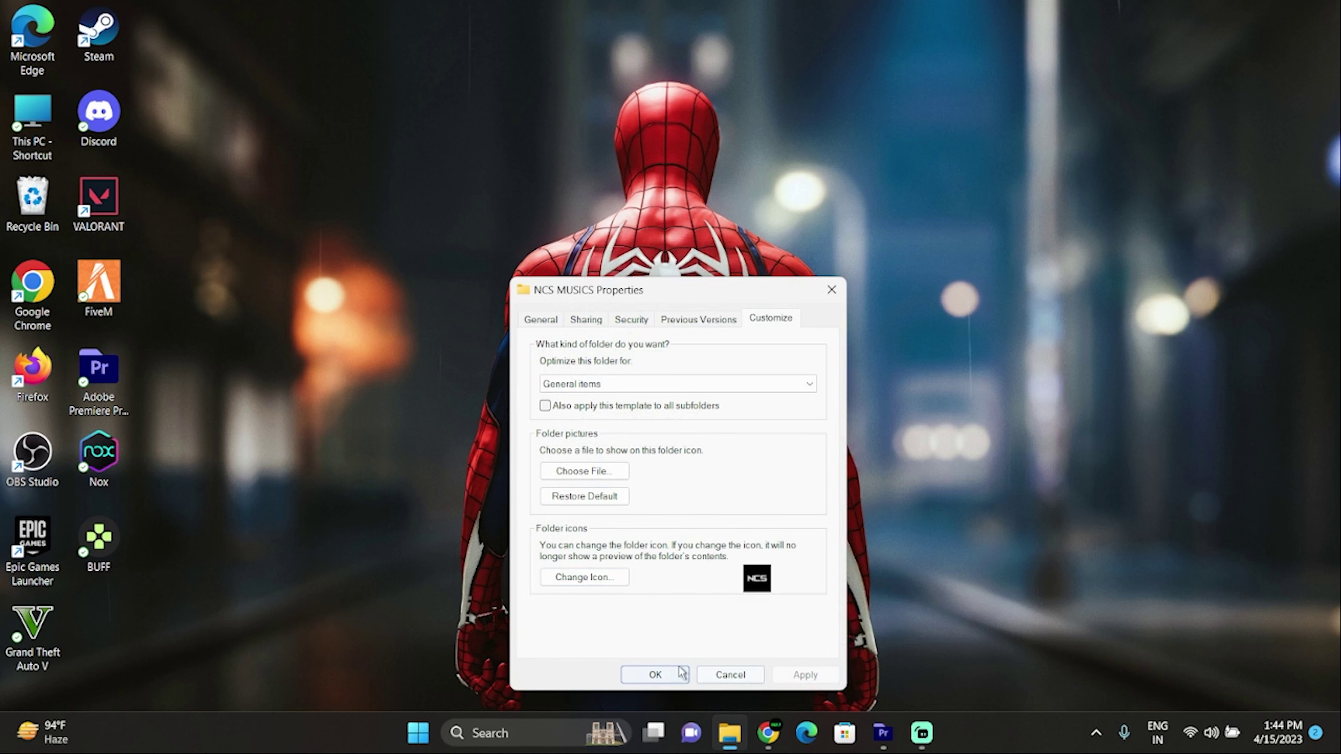
{"action": "left_click", "coordinate": [669, 675]}
Step: Open the BGM's folder inside .a YT Project files in a new File Explorer window and reposition the window
{"action": "left_click", "coordinate": [729, 733]}
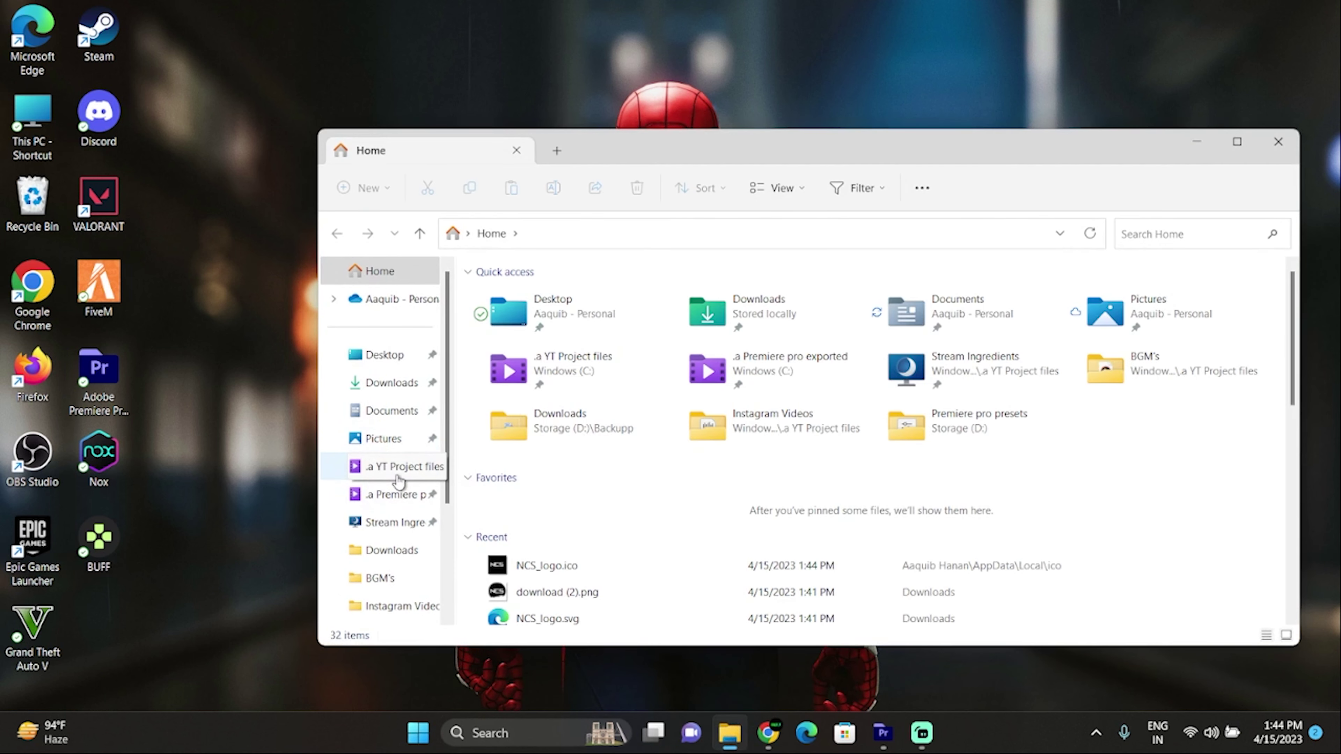
{"action": "left_click", "coordinate": [354, 470]}
{"action": "double_click", "coordinate": [639, 308]}
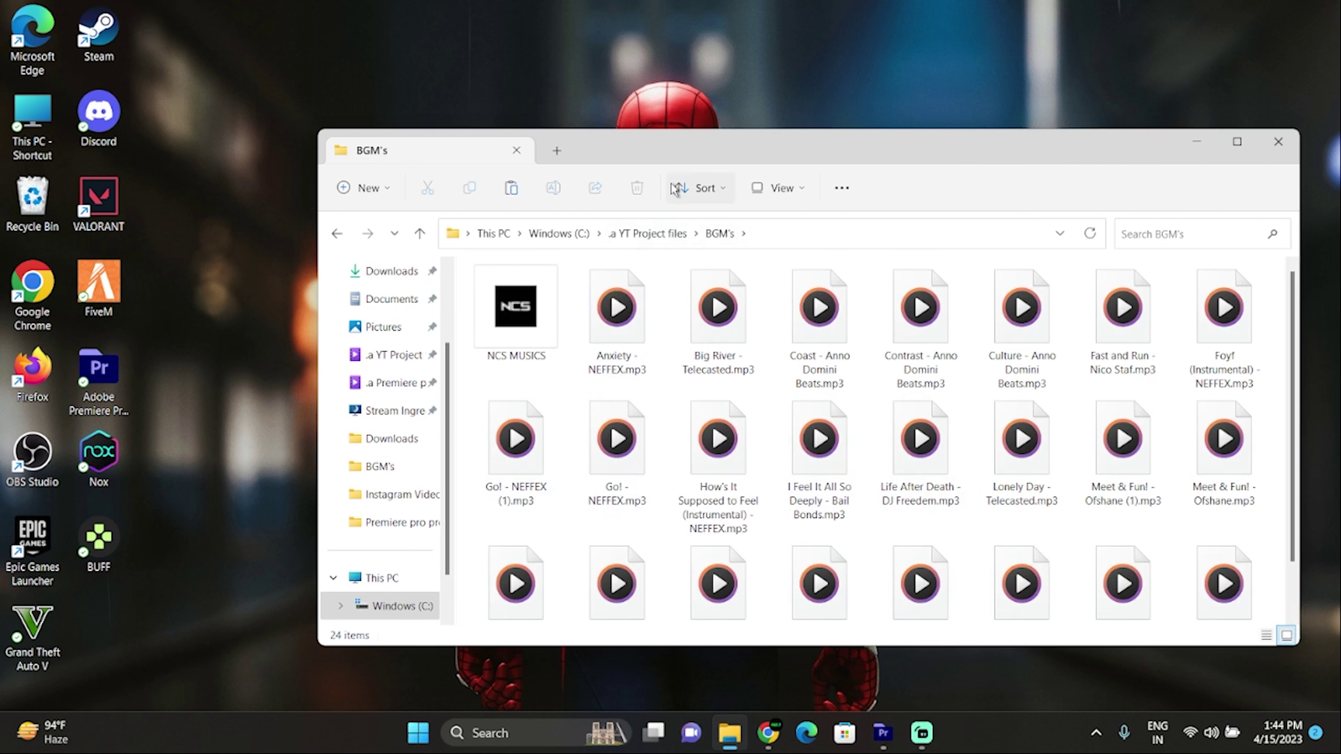
{"action": "left_click_drag", "start_coordinate": [707, 153], "coordinate": [587, 115]}
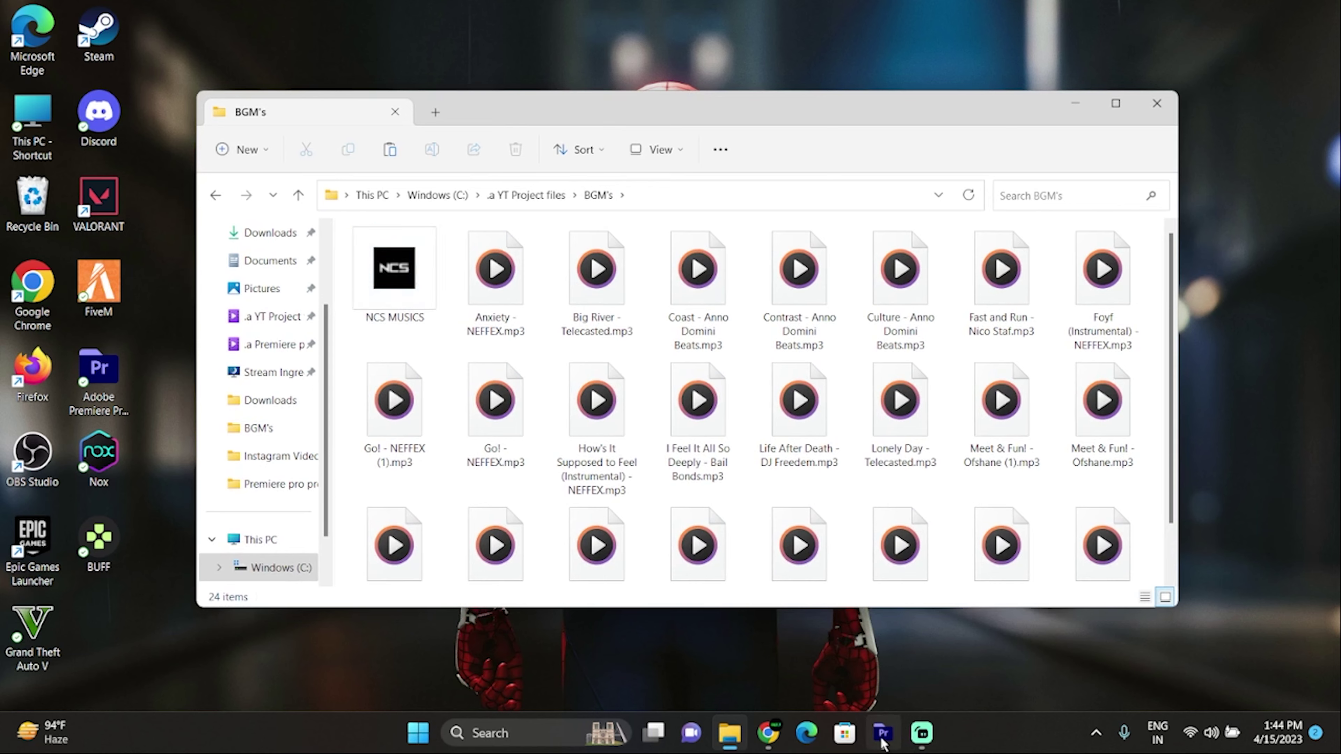
{"action": "mouse_move", "coordinate": [879, 732]}
{"action": "mouse_move", "coordinate": [859, 655]}
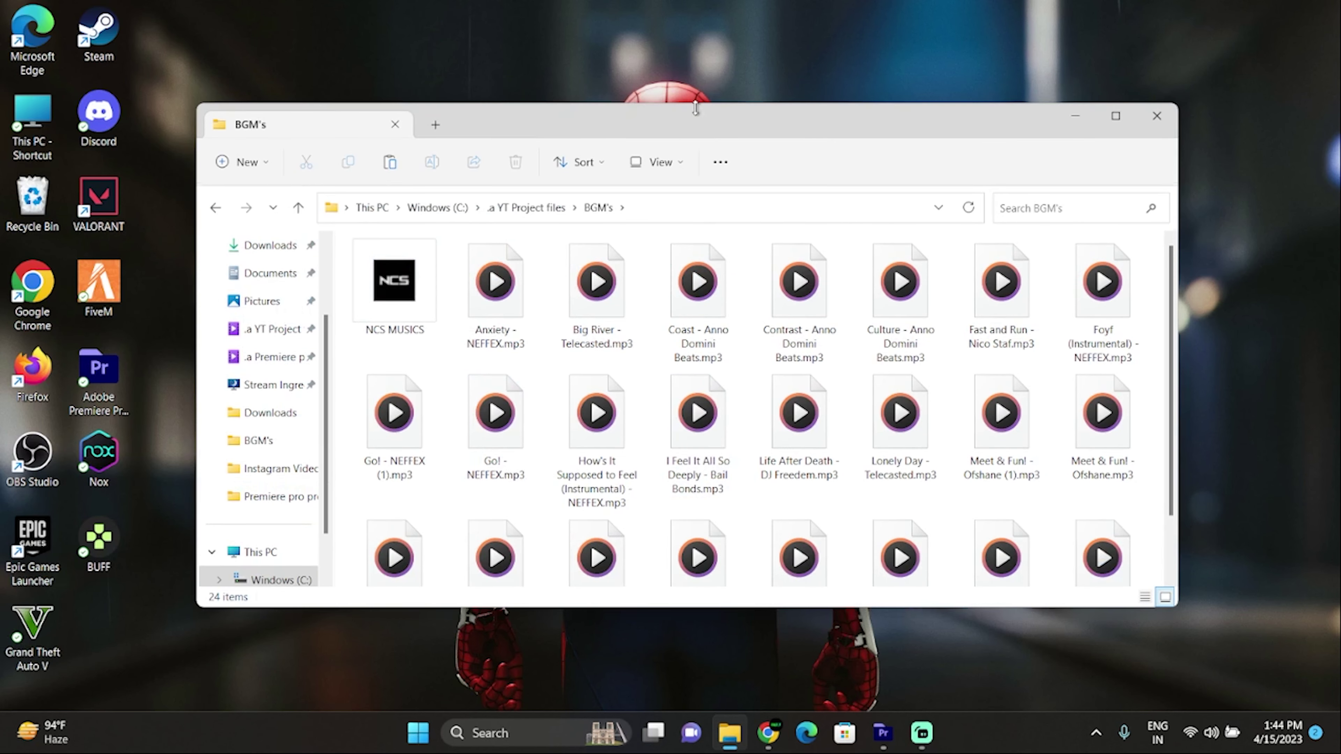
{"action": "left_click_drag", "start_coordinate": [695, 129], "coordinate": [735, 131]}
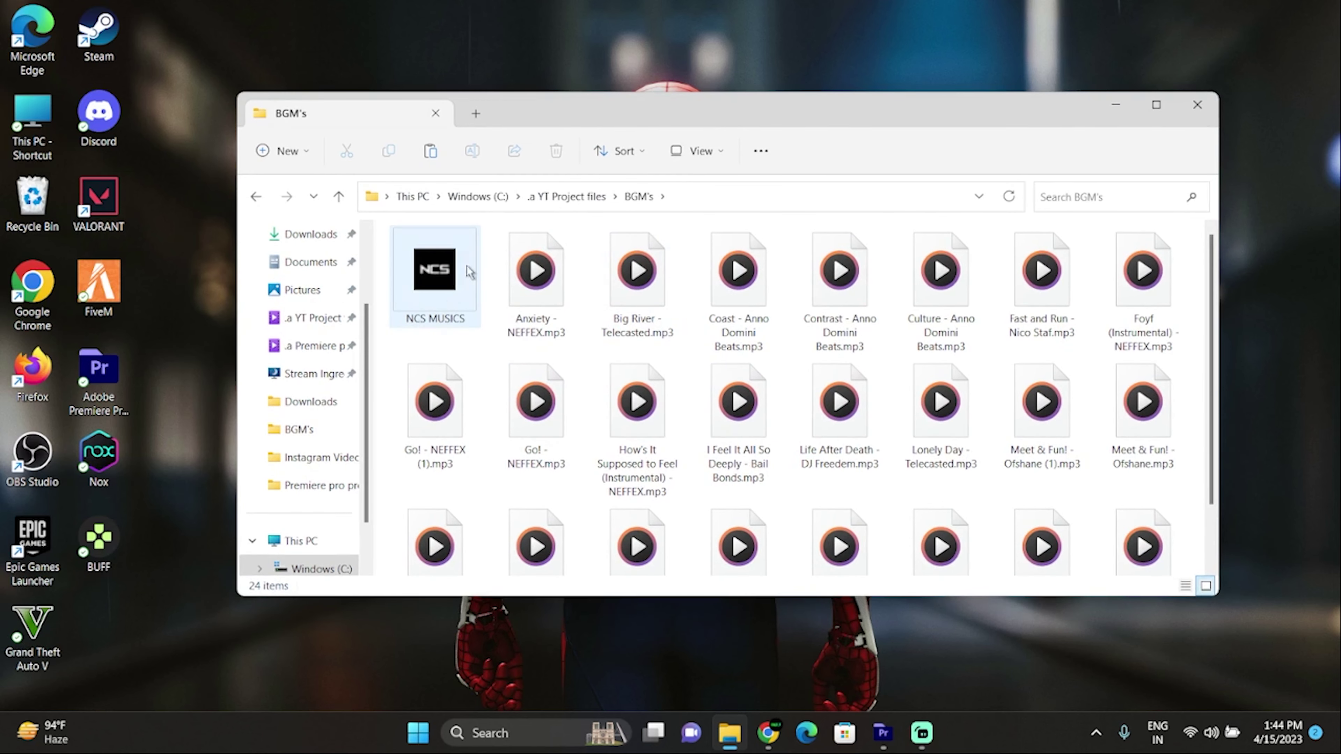
Step: Open the NCS MUSICS folder to check its custom icon and return to the BGM's folder
{"action": "left_click", "coordinate": [427, 293]}
{"action": "double_click", "coordinate": [433, 291]}
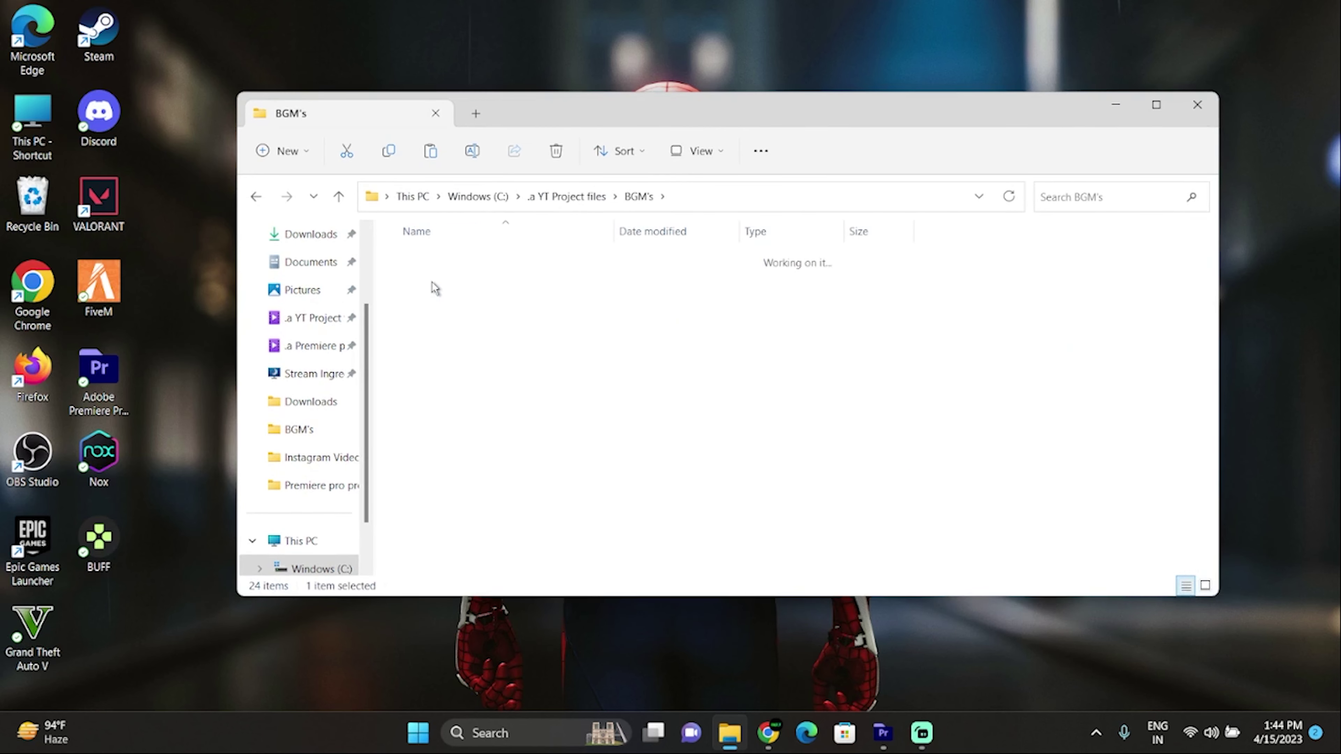
{"action": "left_click", "coordinate": [638, 196]}
{"action": "double_click", "coordinate": [449, 296]}
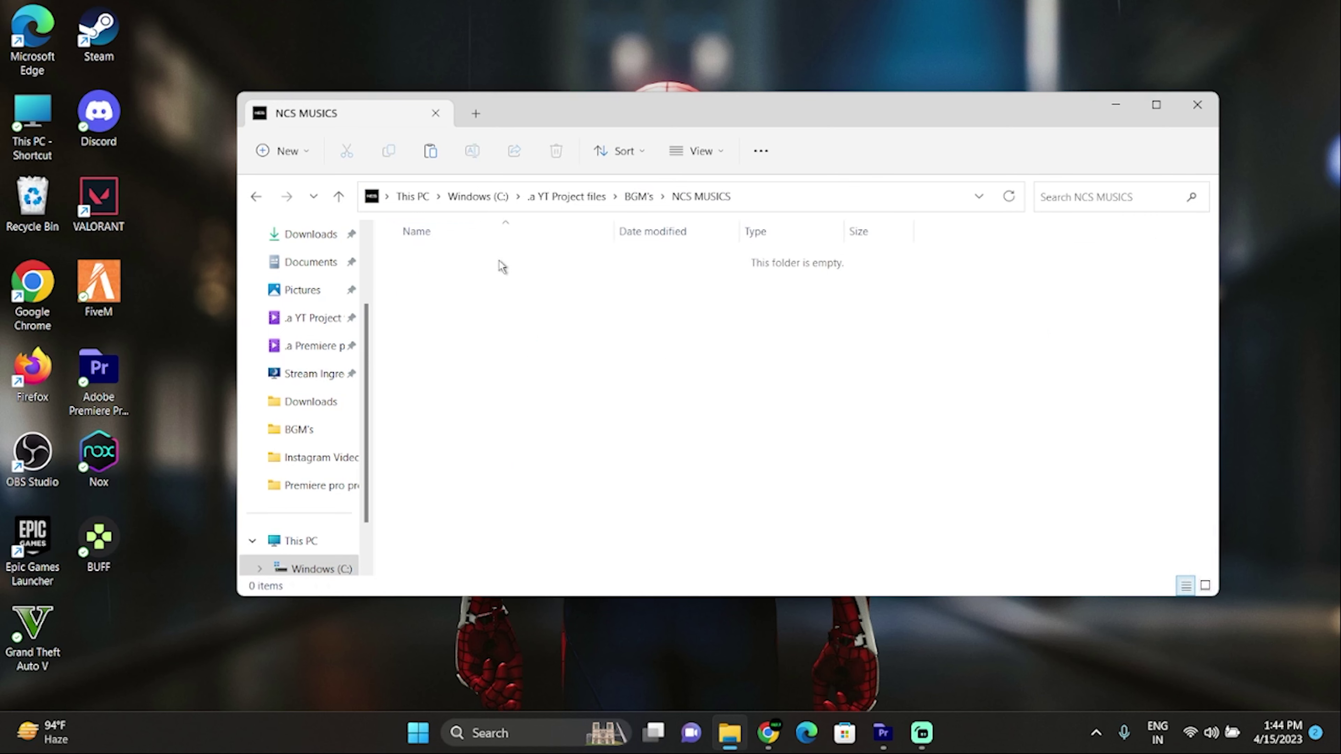
{"action": "left_click", "coordinate": [638, 196]}
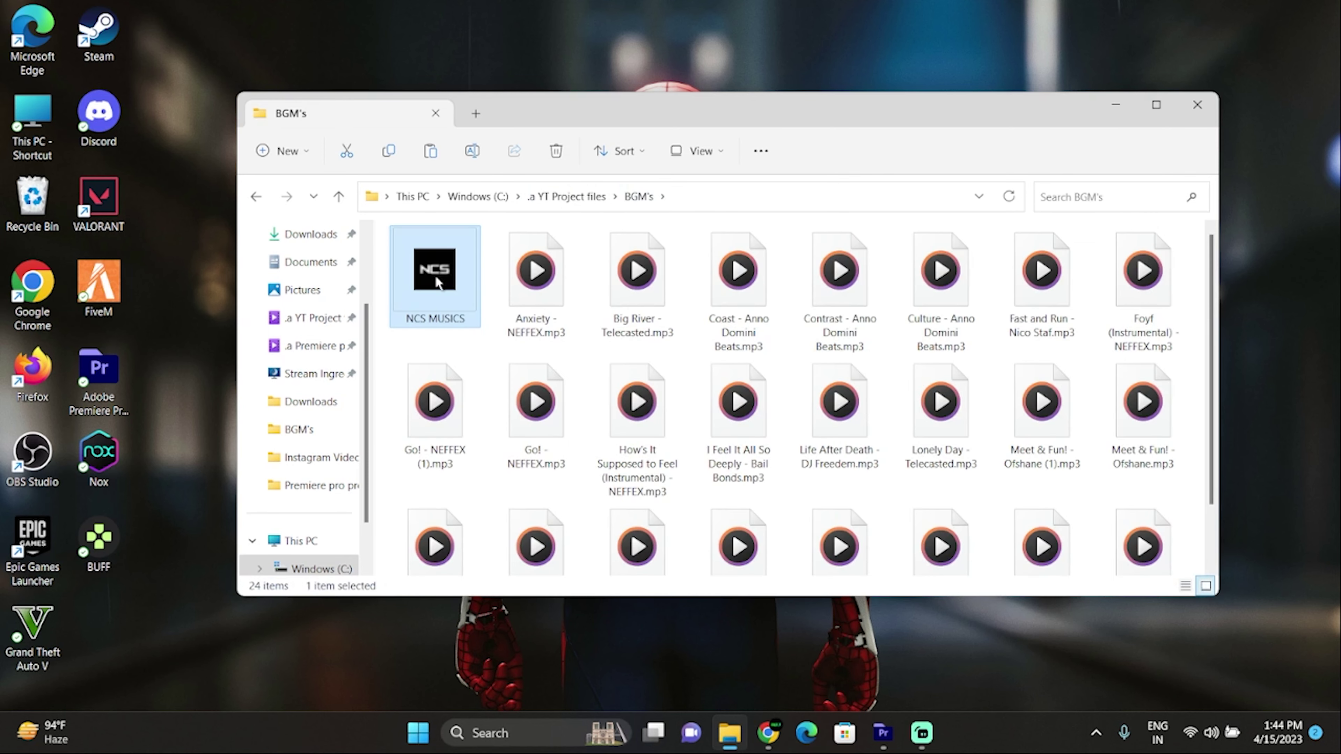
{"action": "double_click", "coordinate": [437, 283]}
{"action": "left_click", "coordinate": [638, 206]}
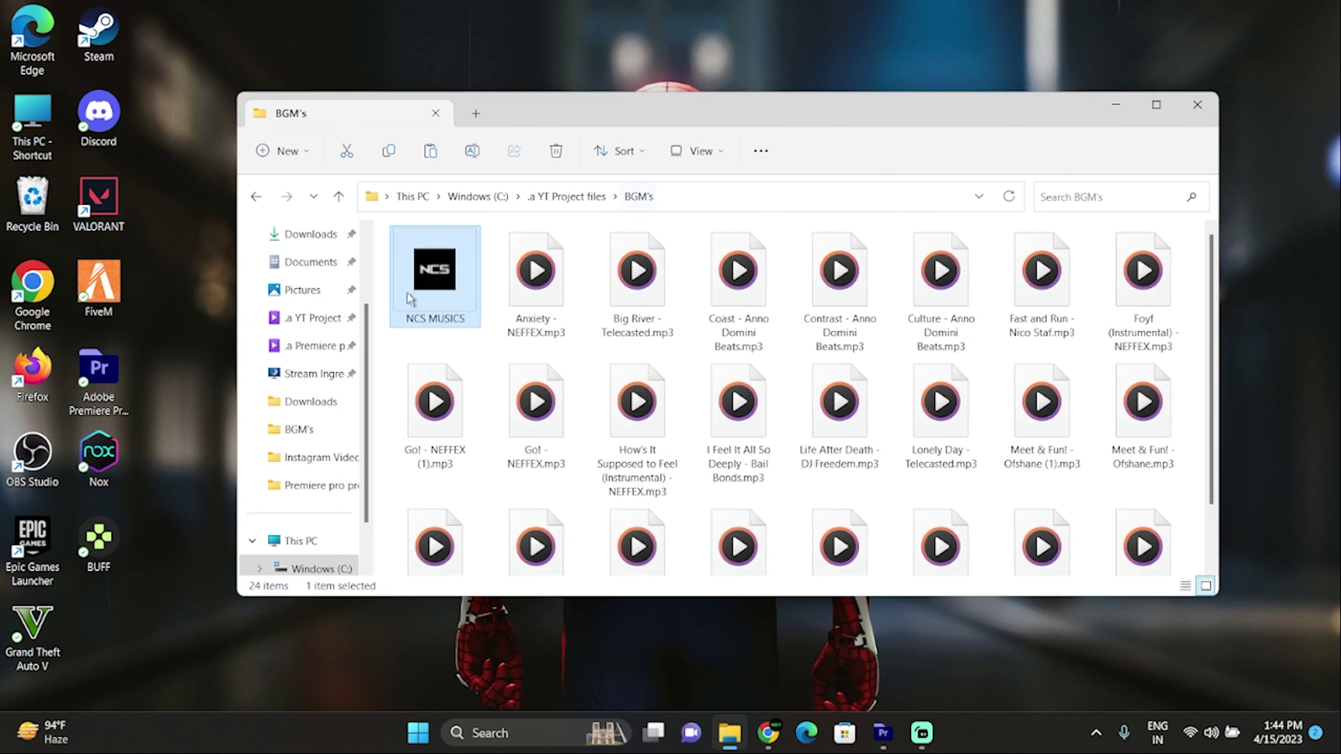